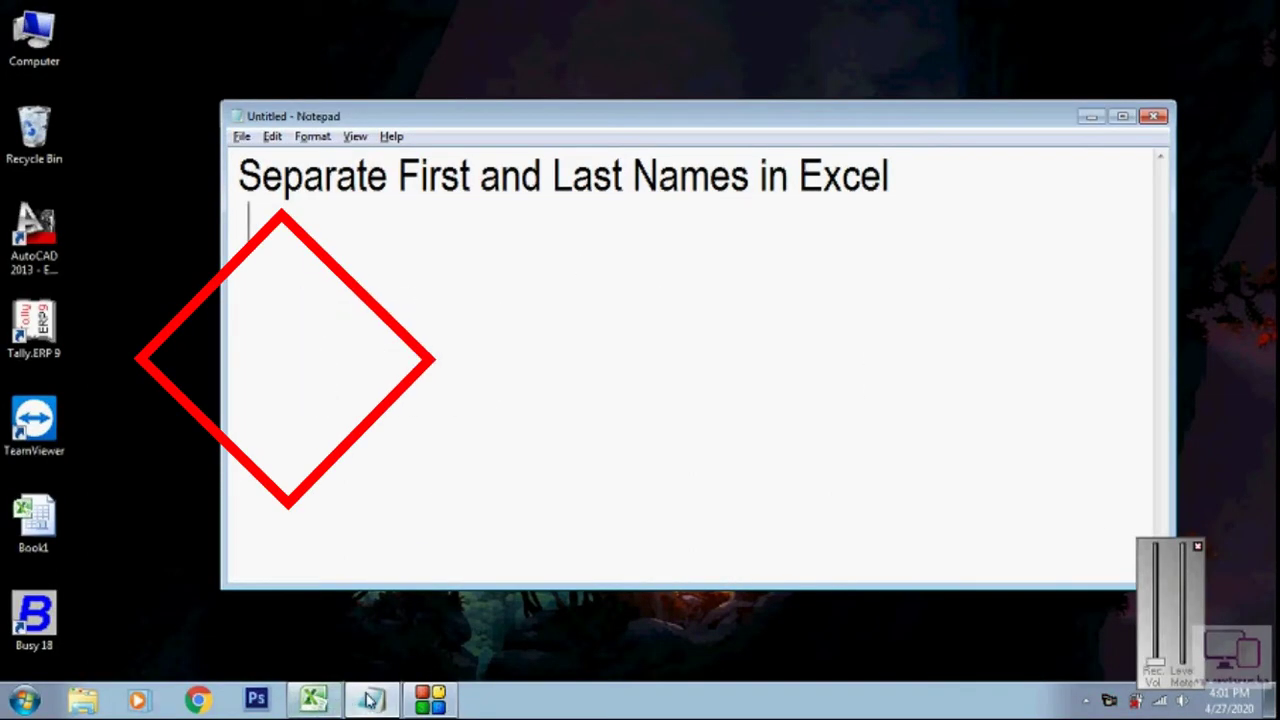
- Type 'select the column of full name that you'd like to separate' under the Notepad title
text(sele)
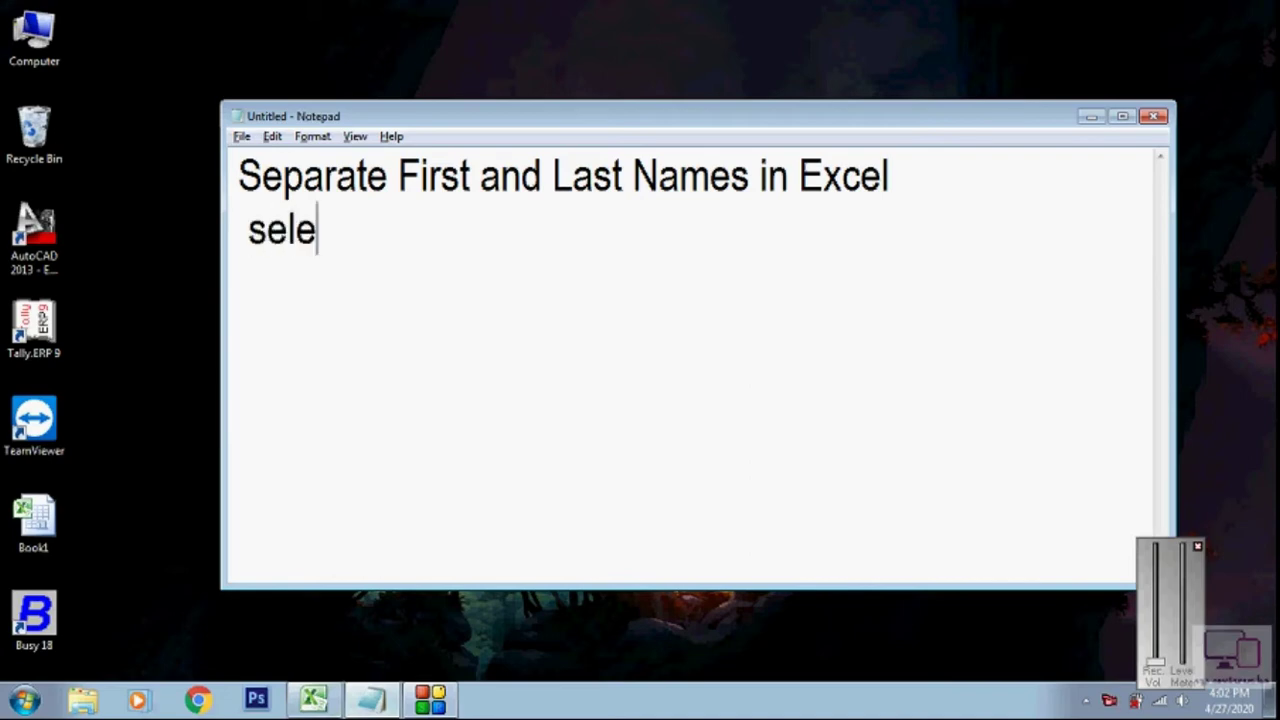
text(ct the c)
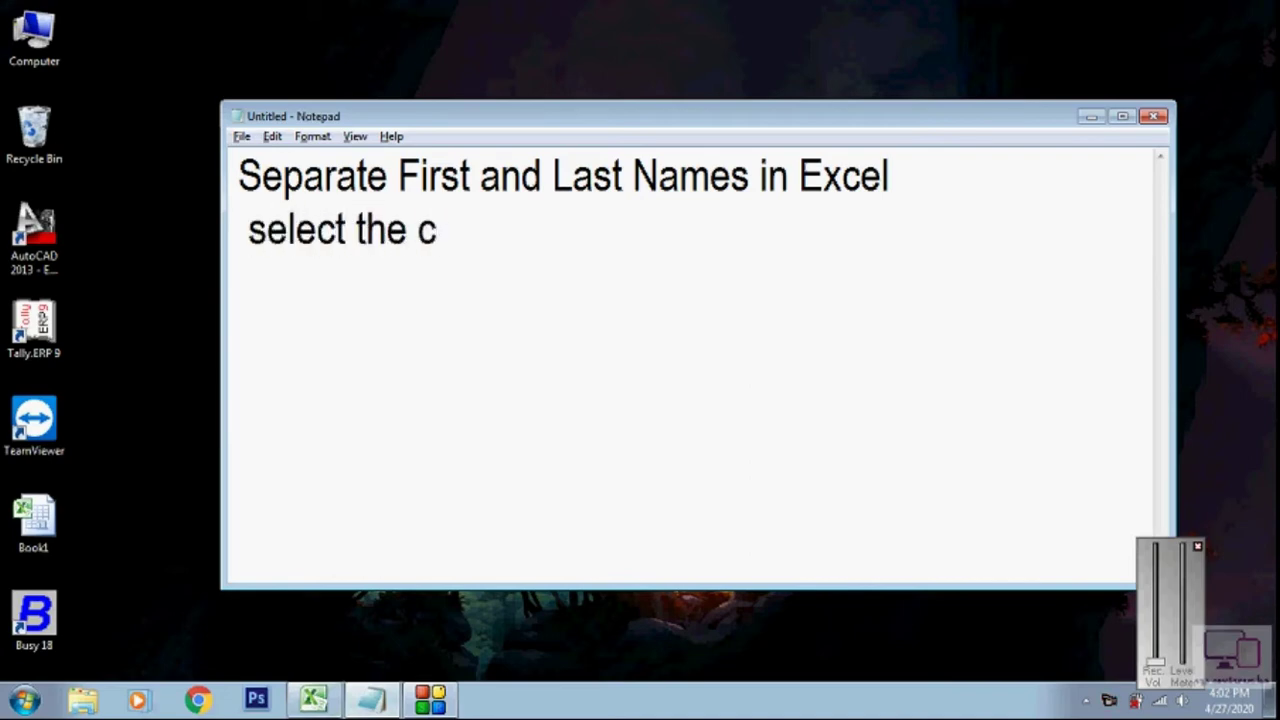
text(olumn )
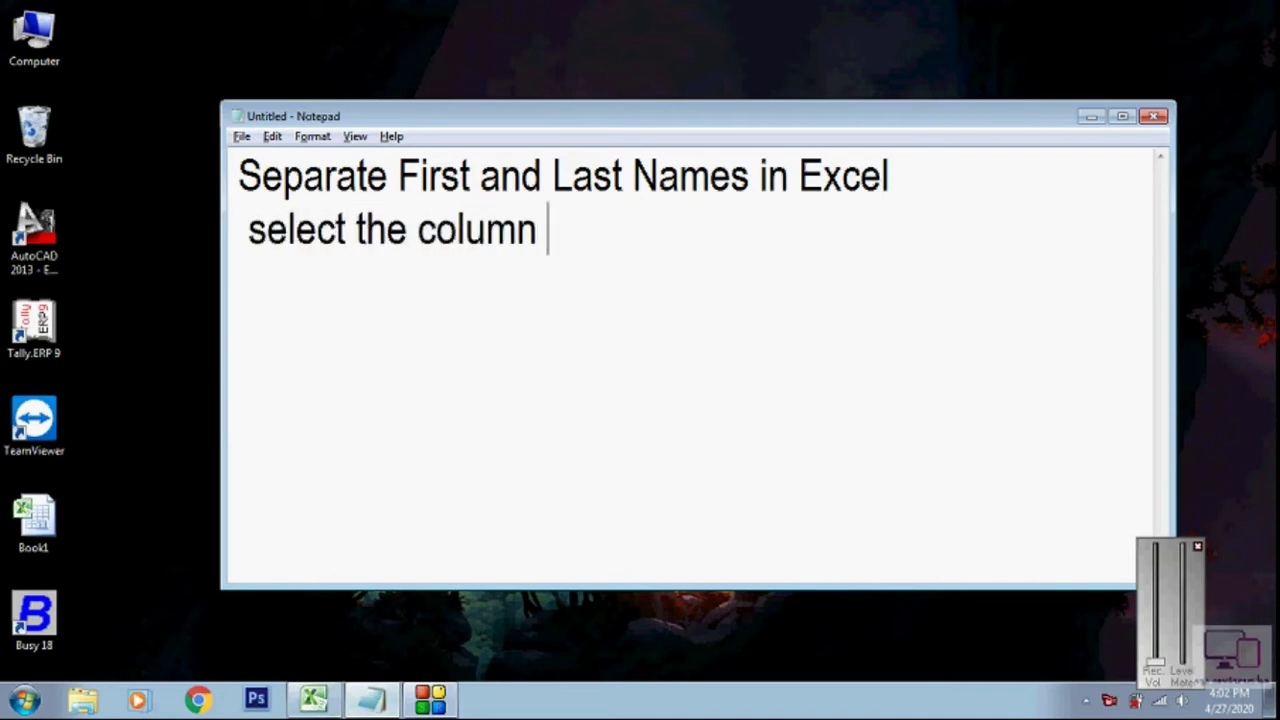
text(of full nam)
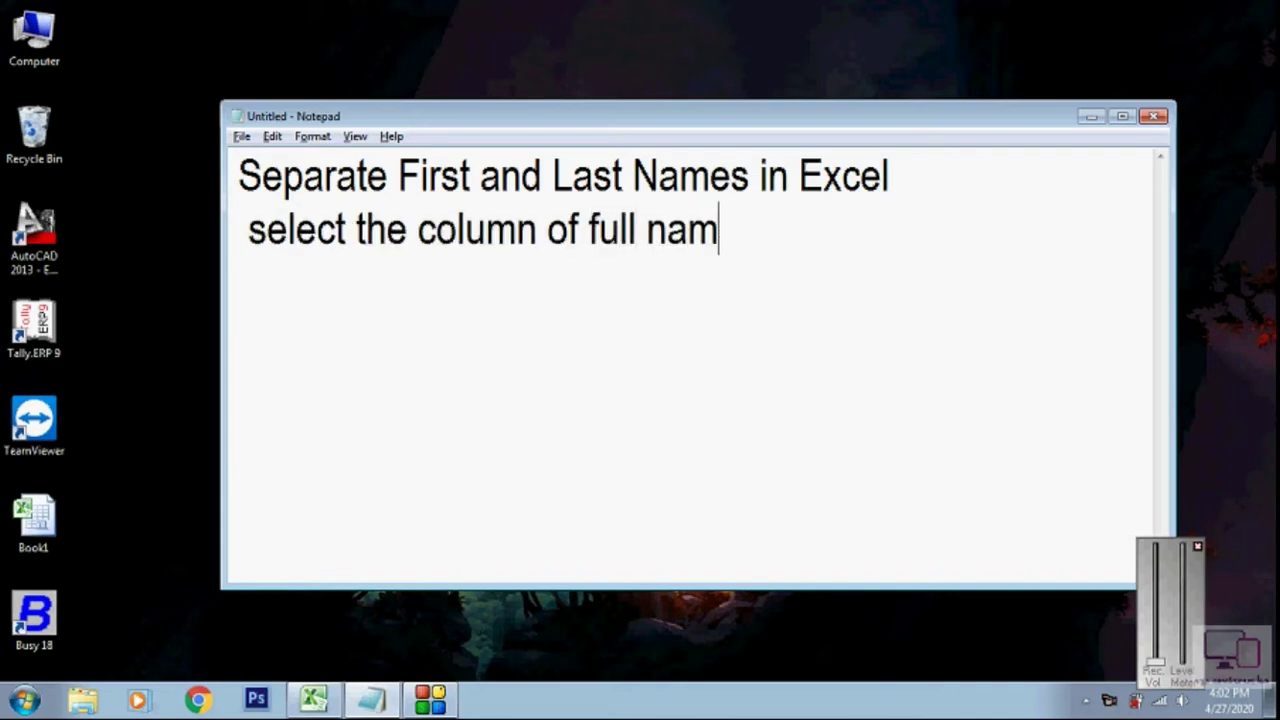
text(e that yo)
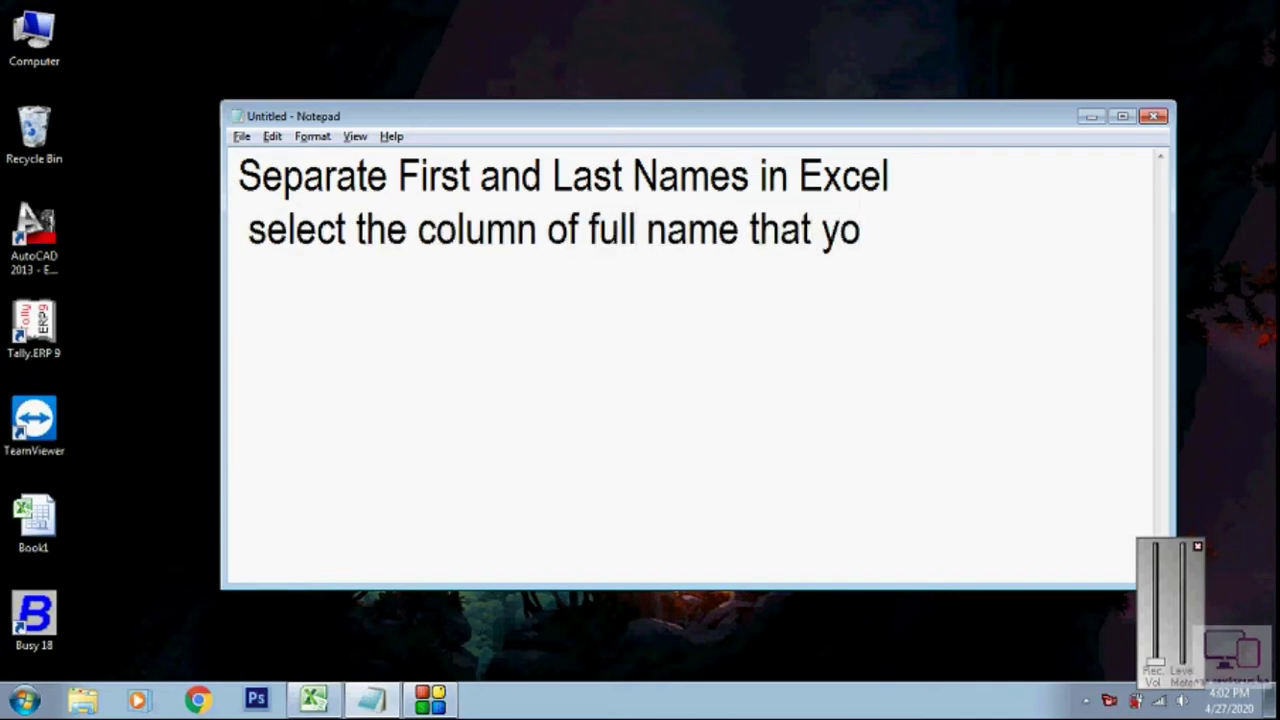
text(u`d )
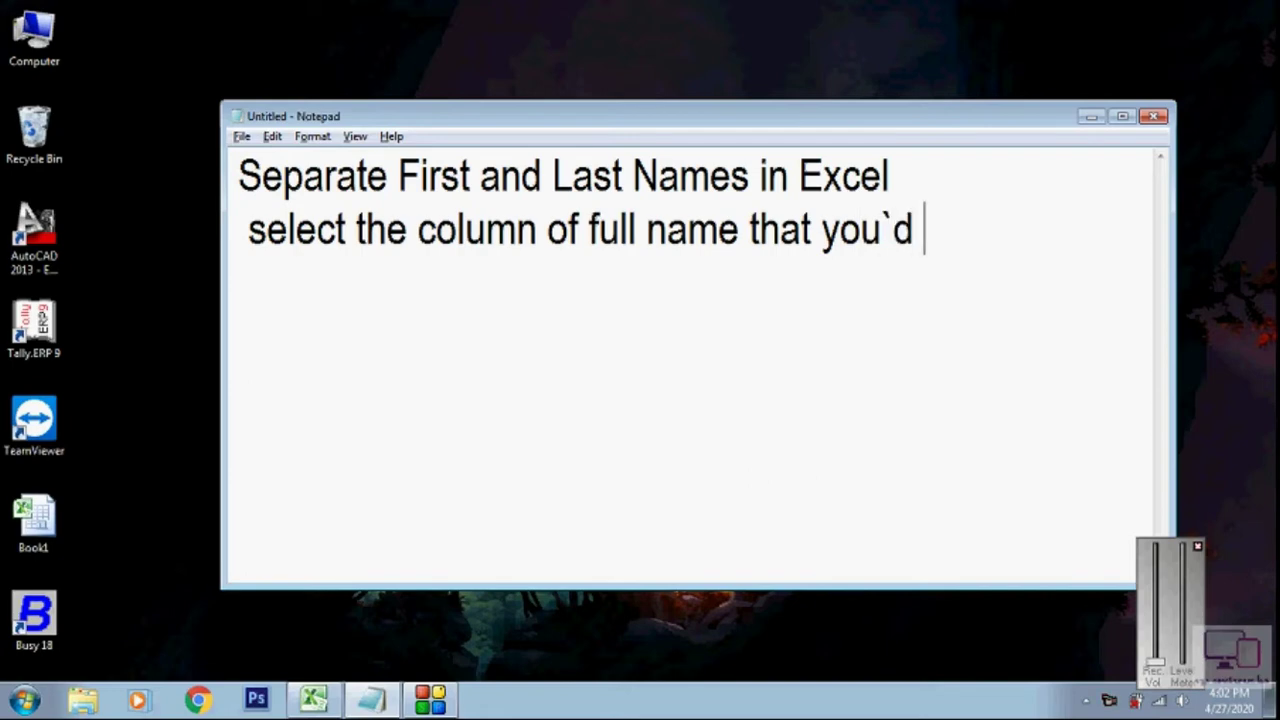
text(like to )
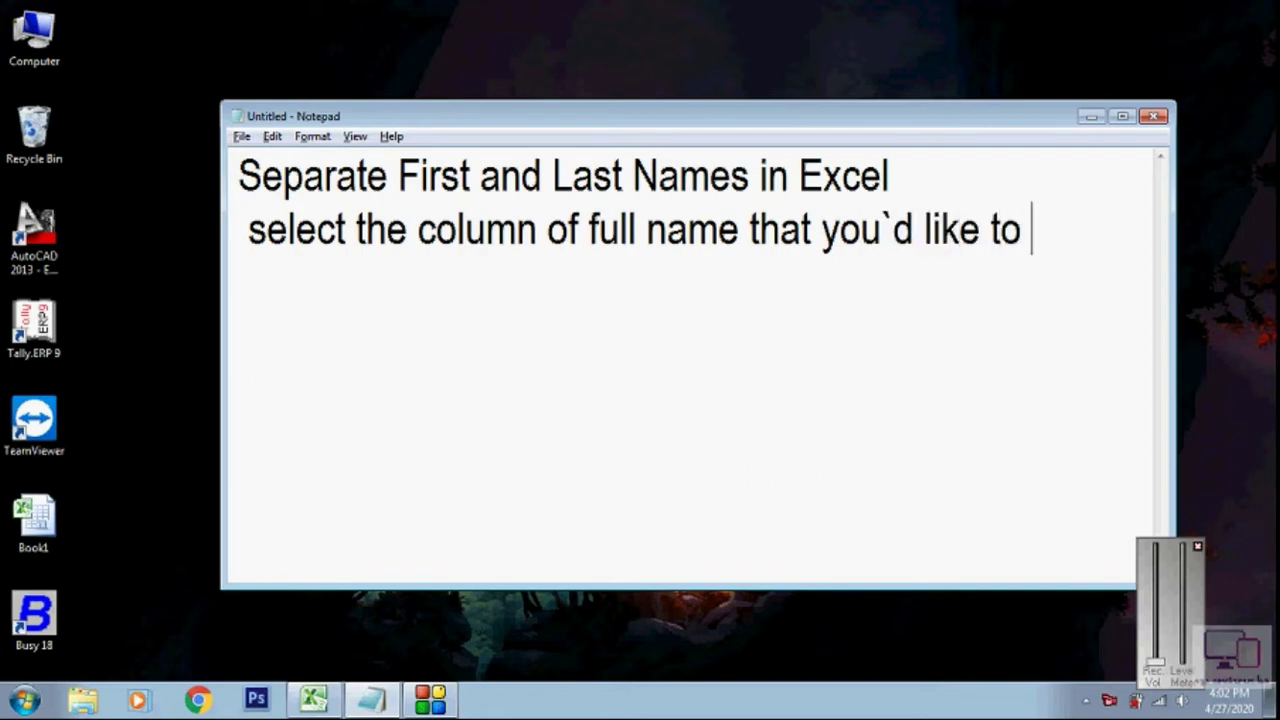
text(sep)
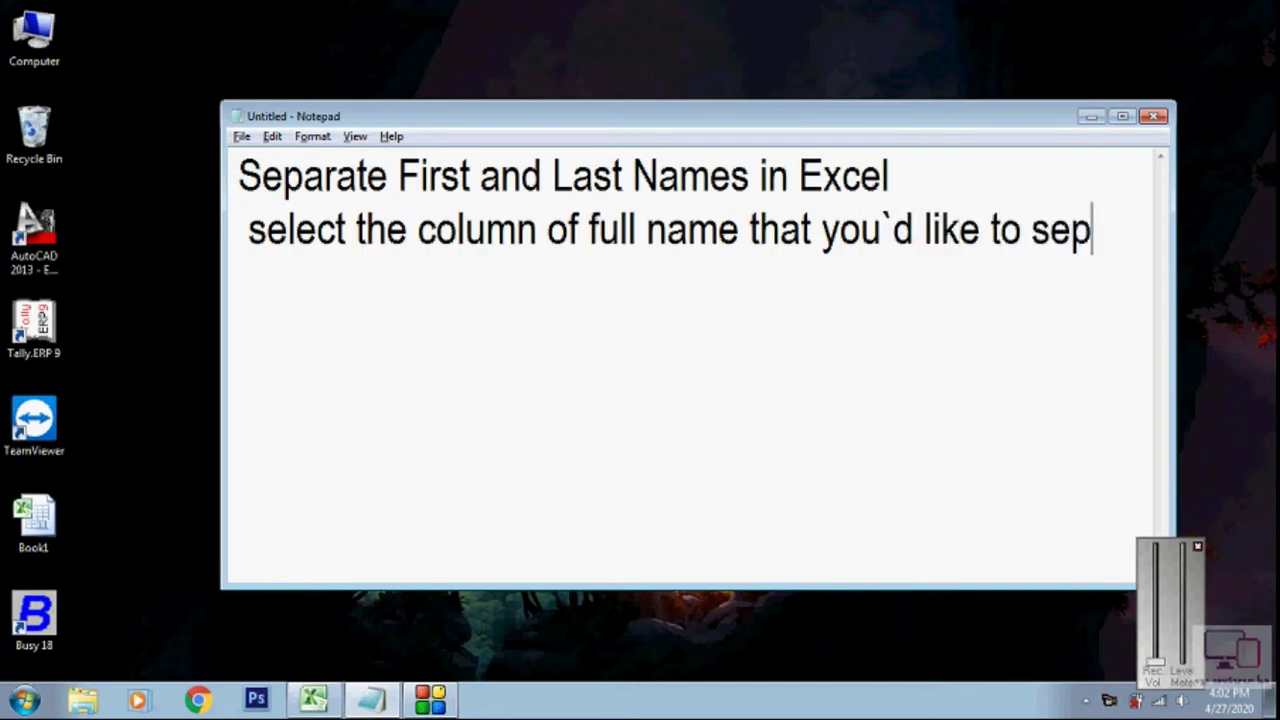
text(ara)
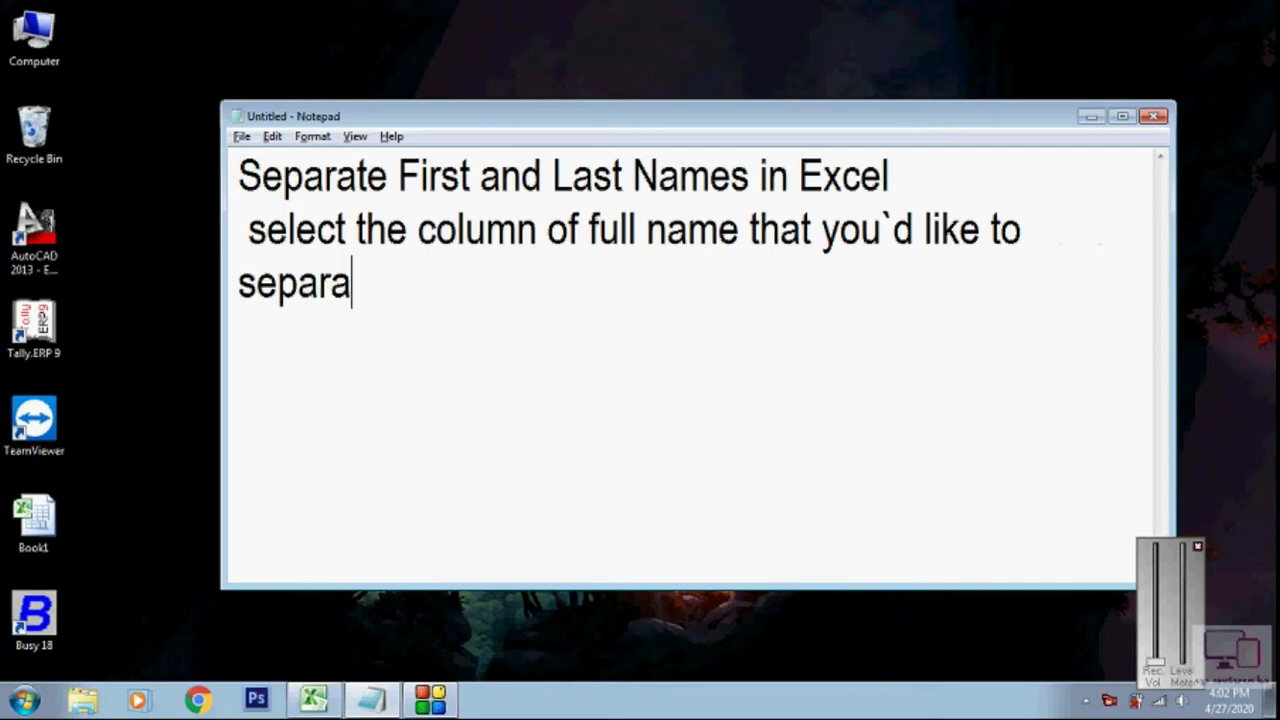
text(te)
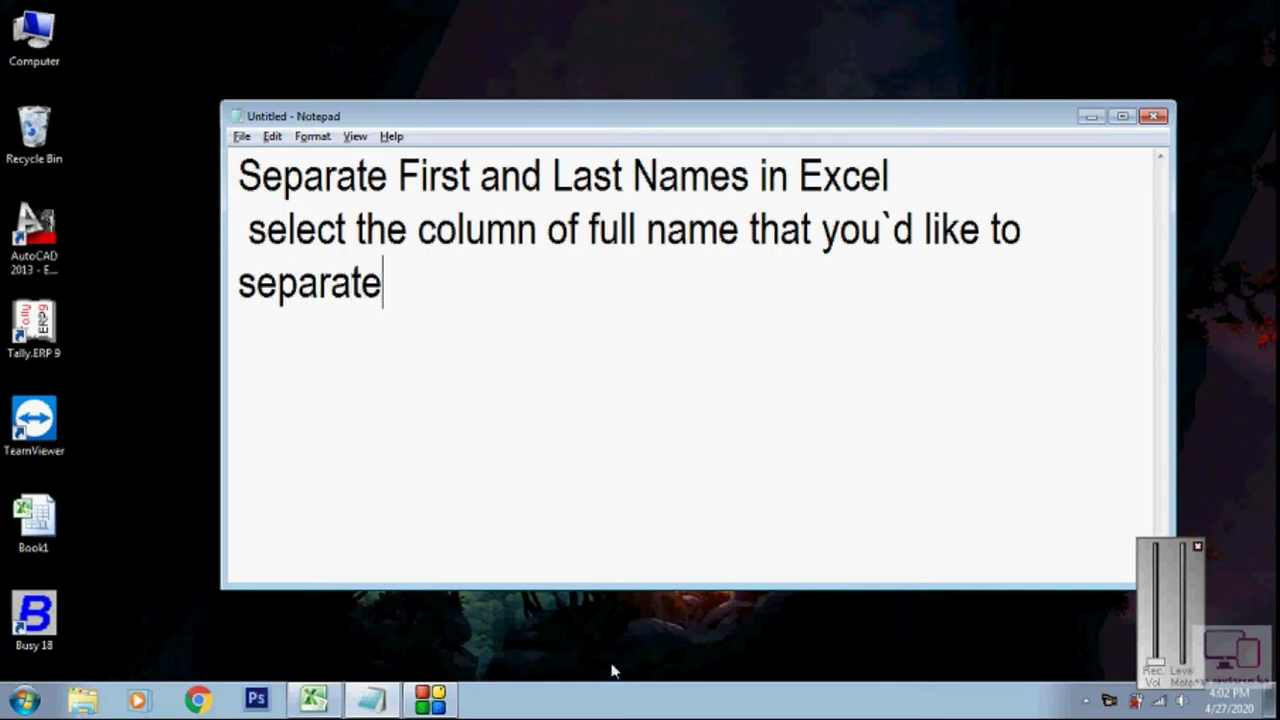
- Select the names in A2:A11, then add the note 'head to the data tab' in Notepad
click(378, 697)
drag(63, 241, 86, 404)
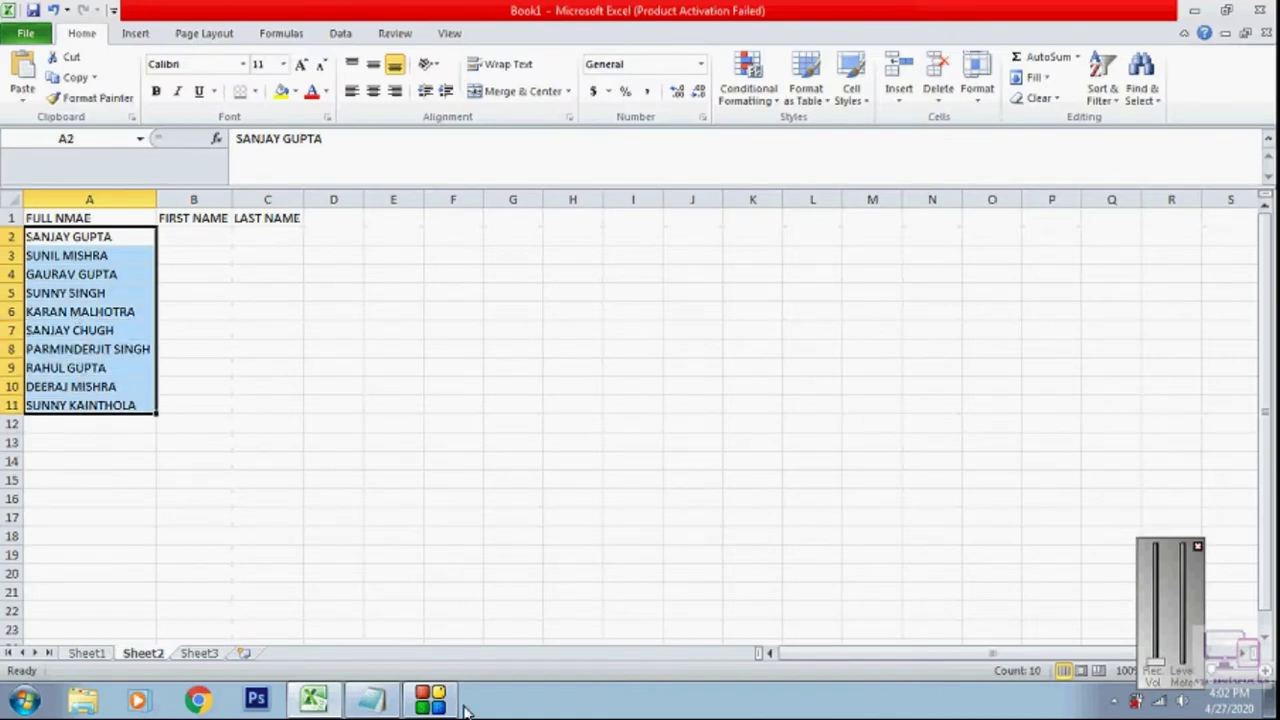
click(372, 703)
key(Return)
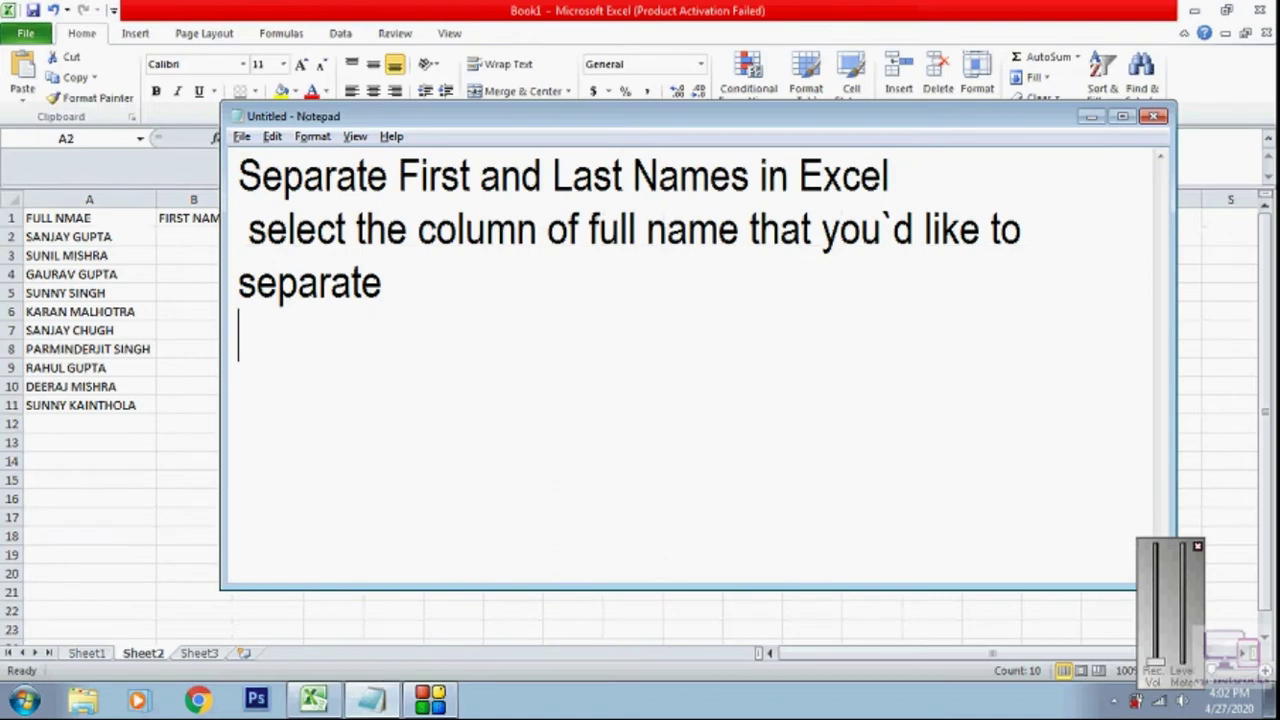
text(h)
text(ead on)
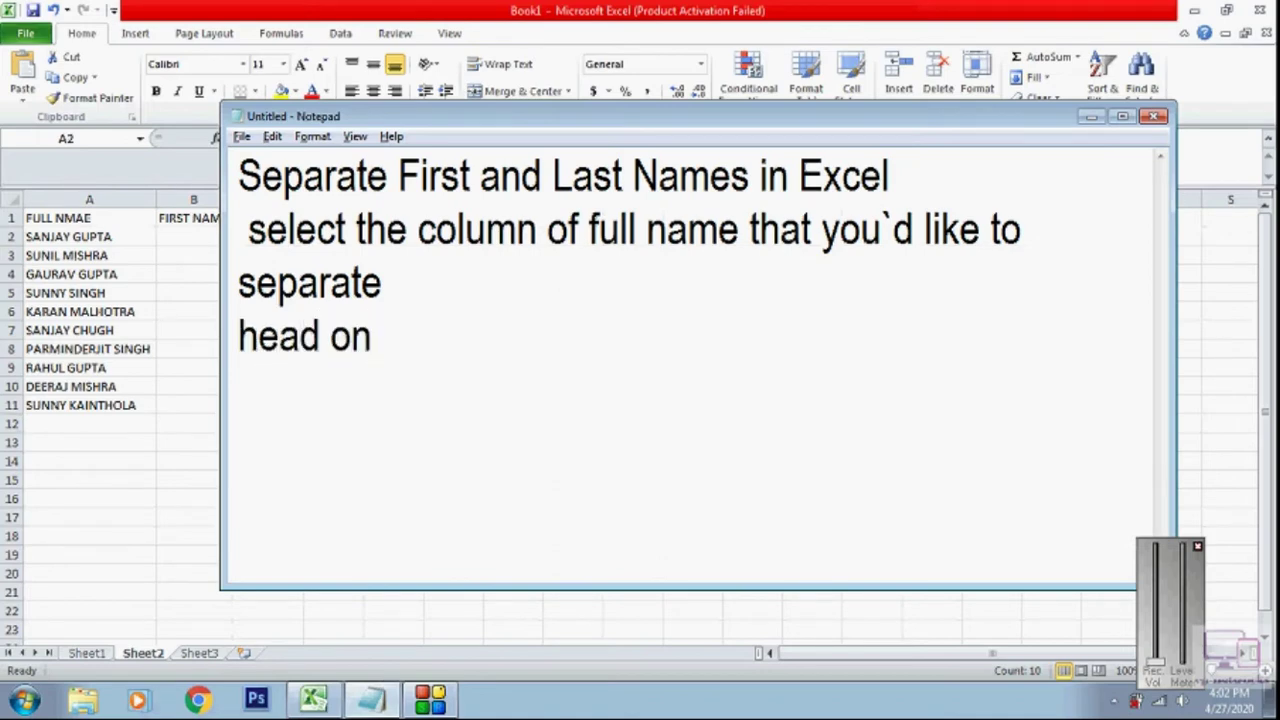
key(BackSpace)
key(BackSpace)
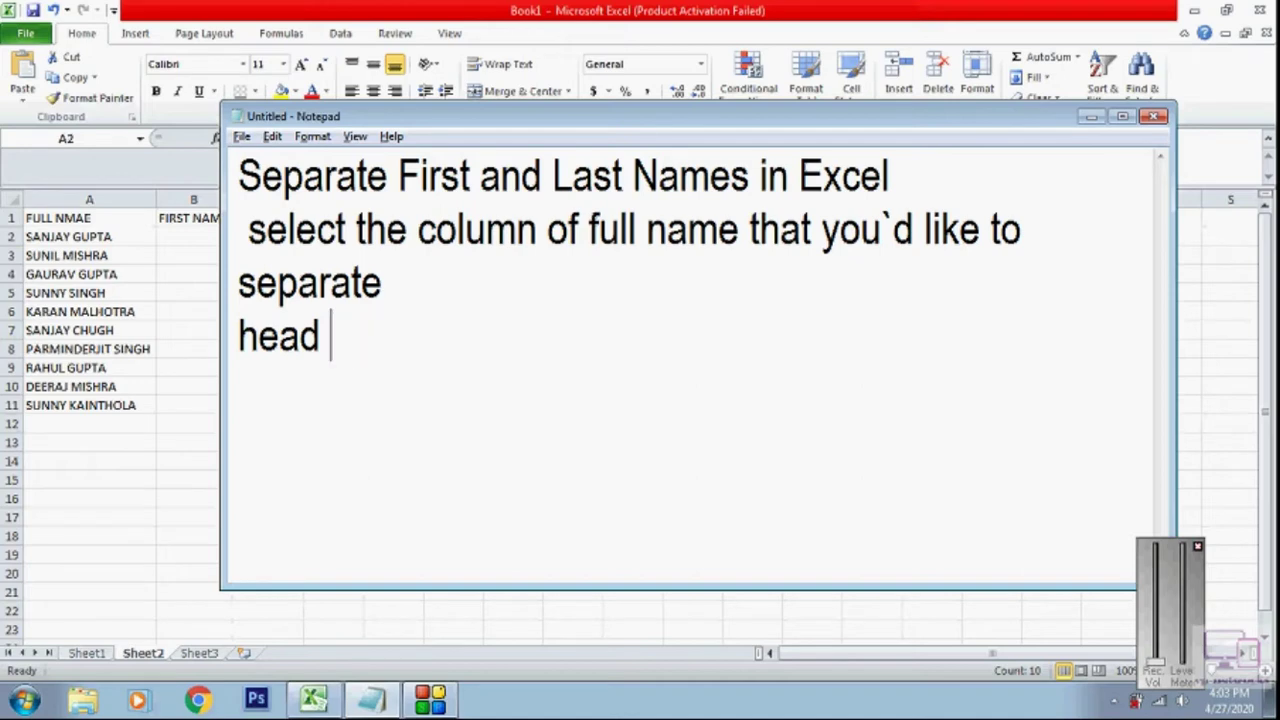
text(to )
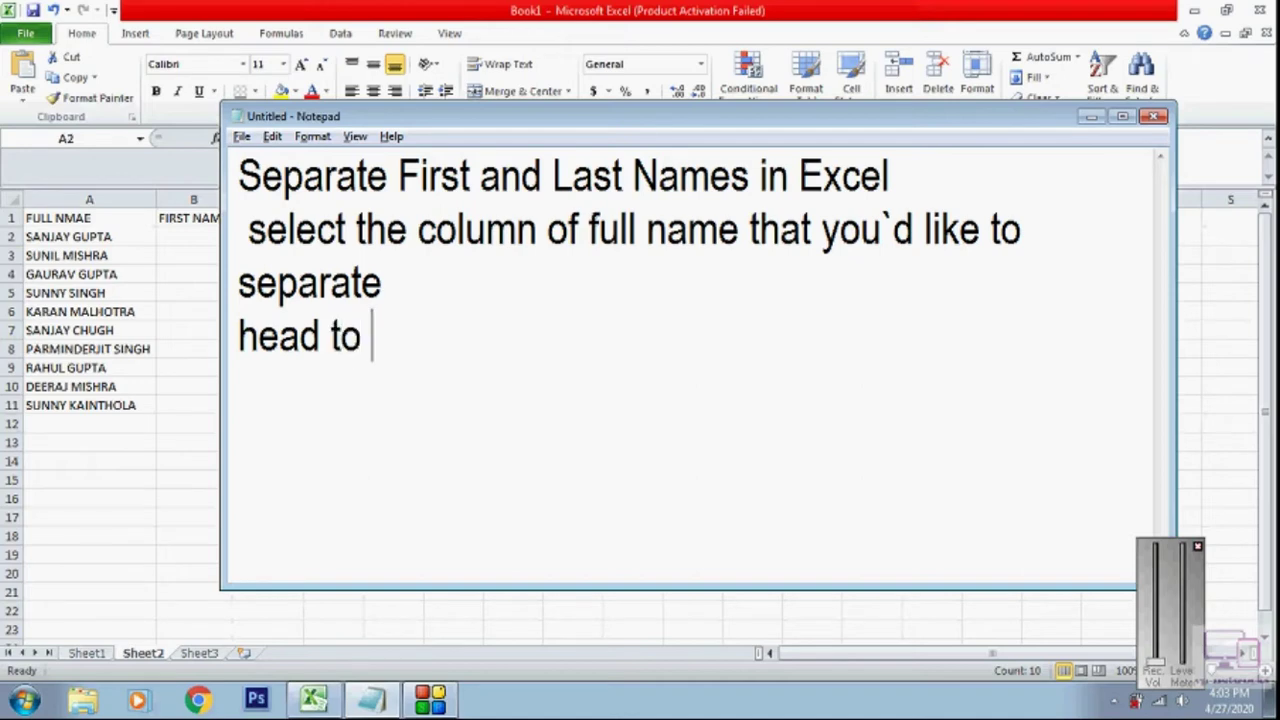
text(the d)
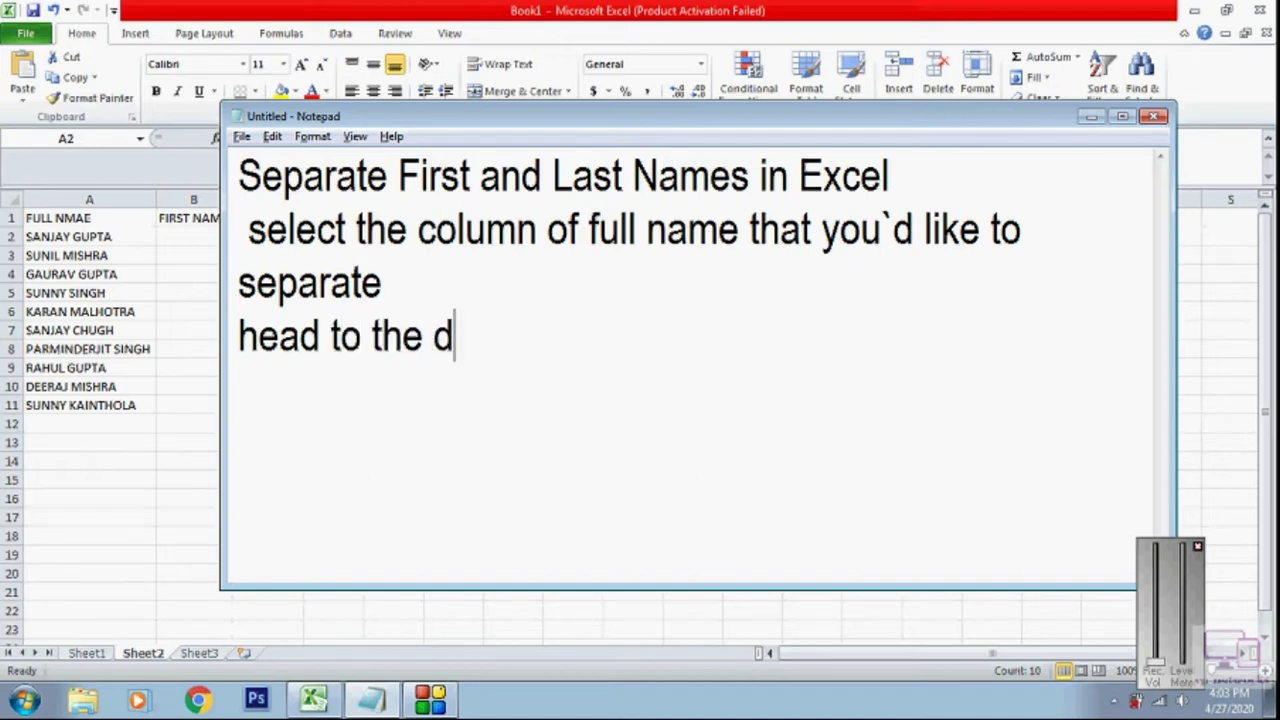
text(ata r)
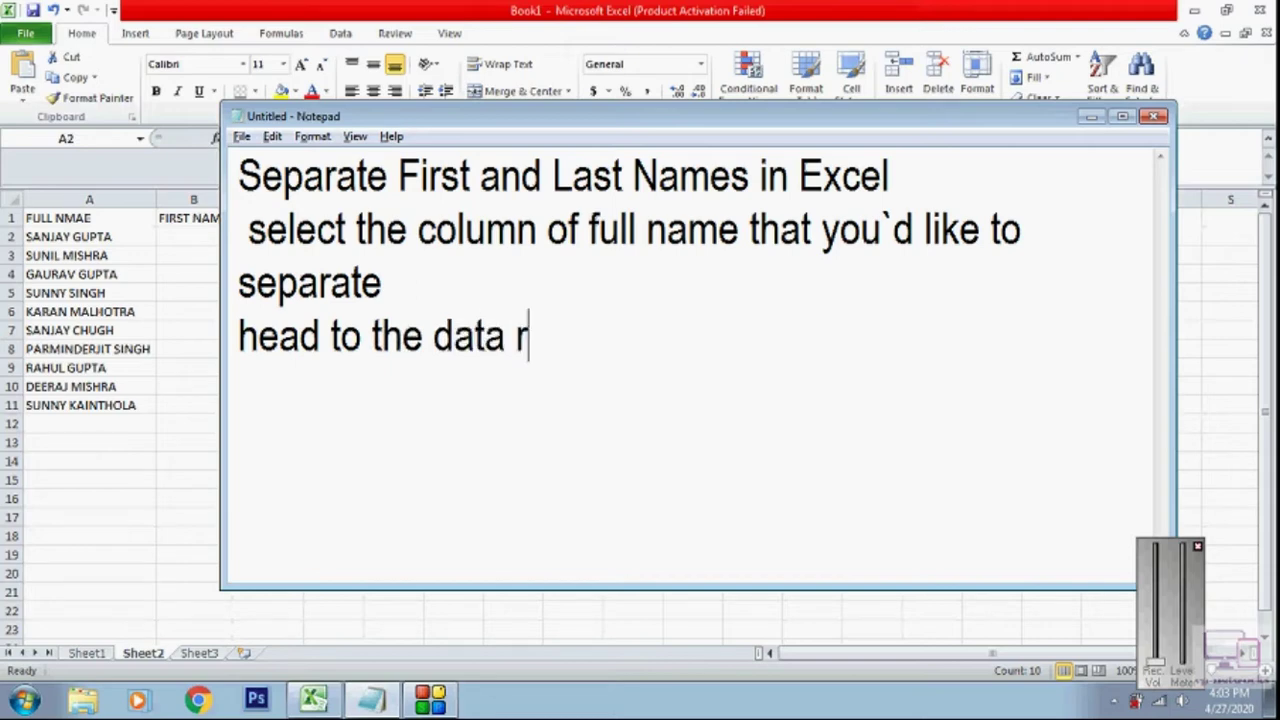
key(BackSpace)
text(t)
text(ab)
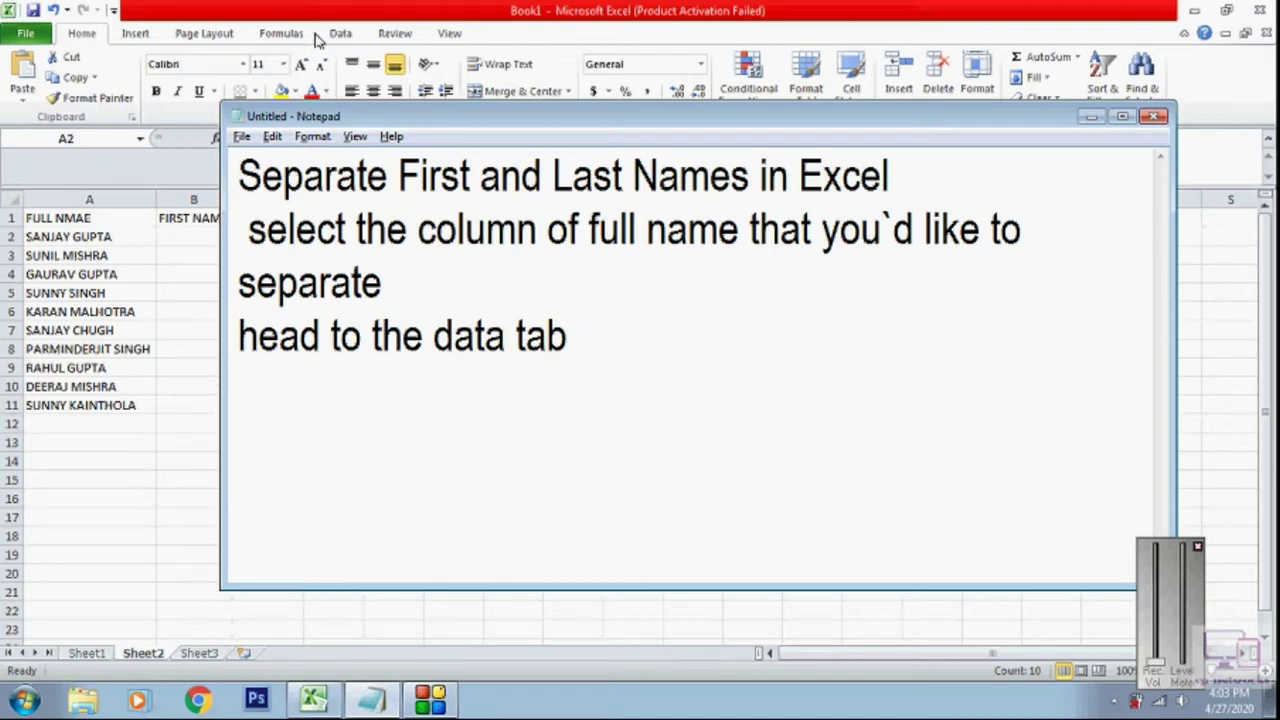
- Show Excel's Data tab and add the note 'select text to columns option'
click(350, 40)
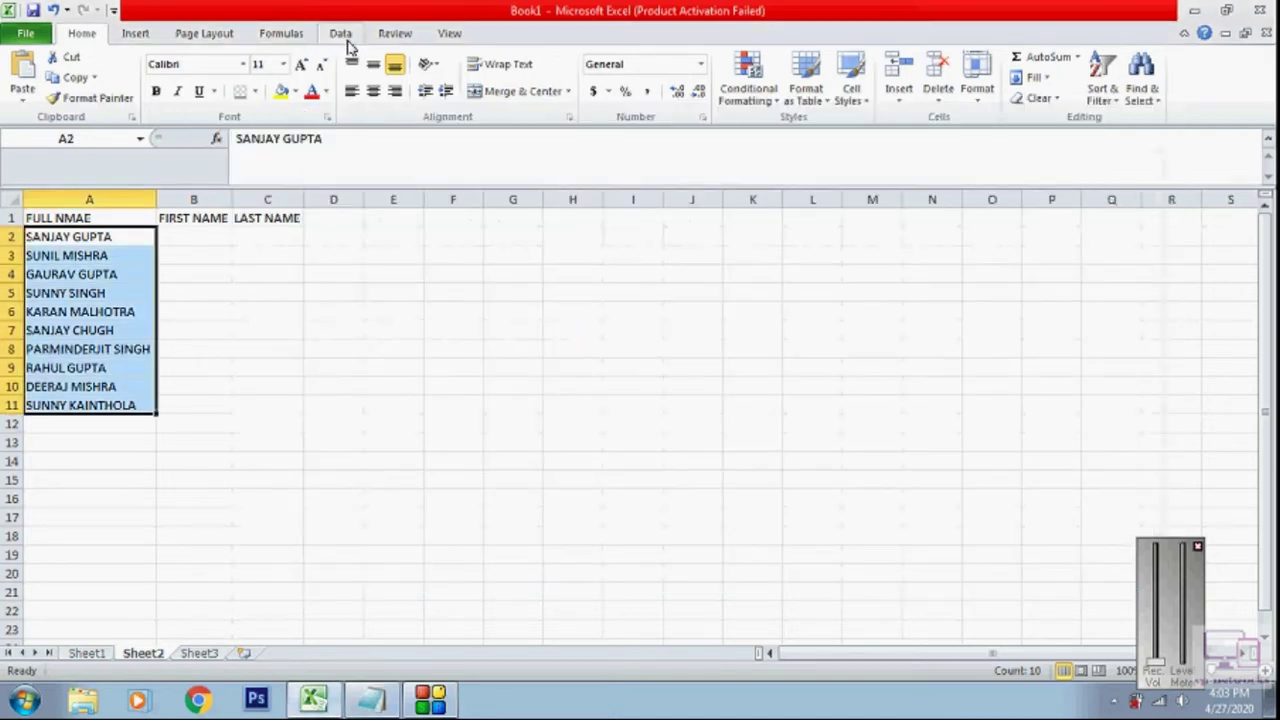
click(349, 40)
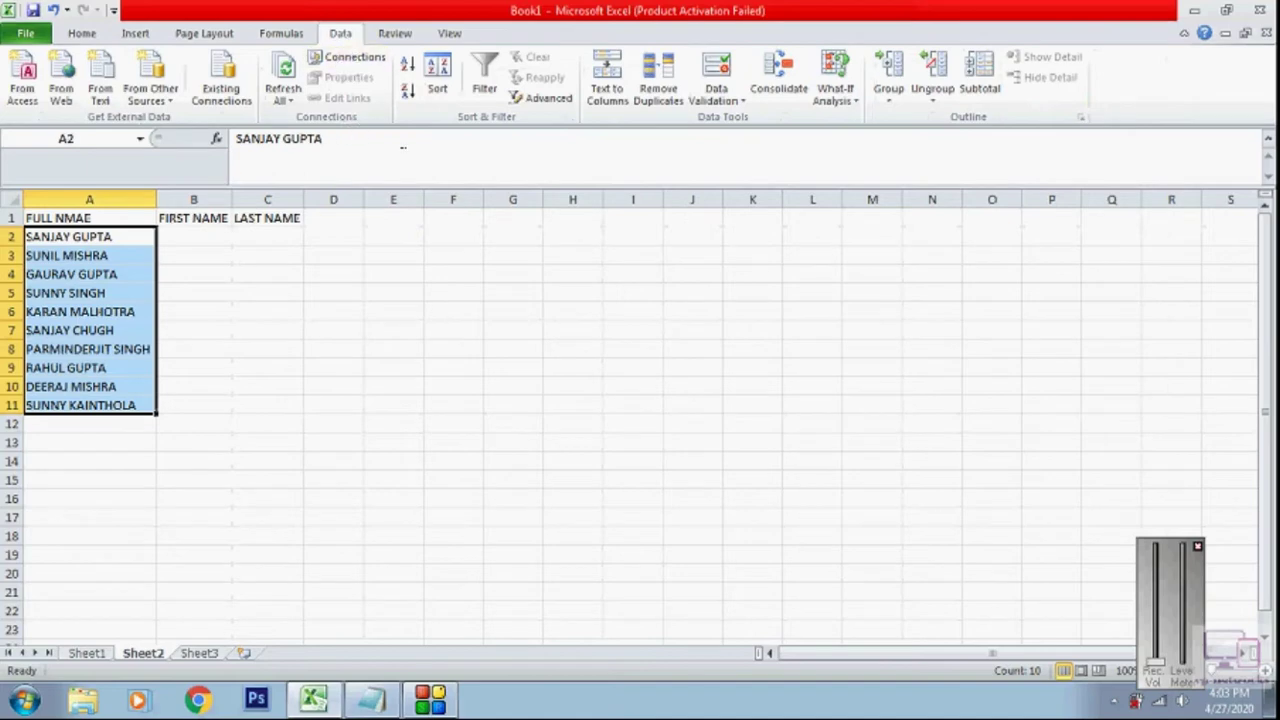
key(alt+Tab)
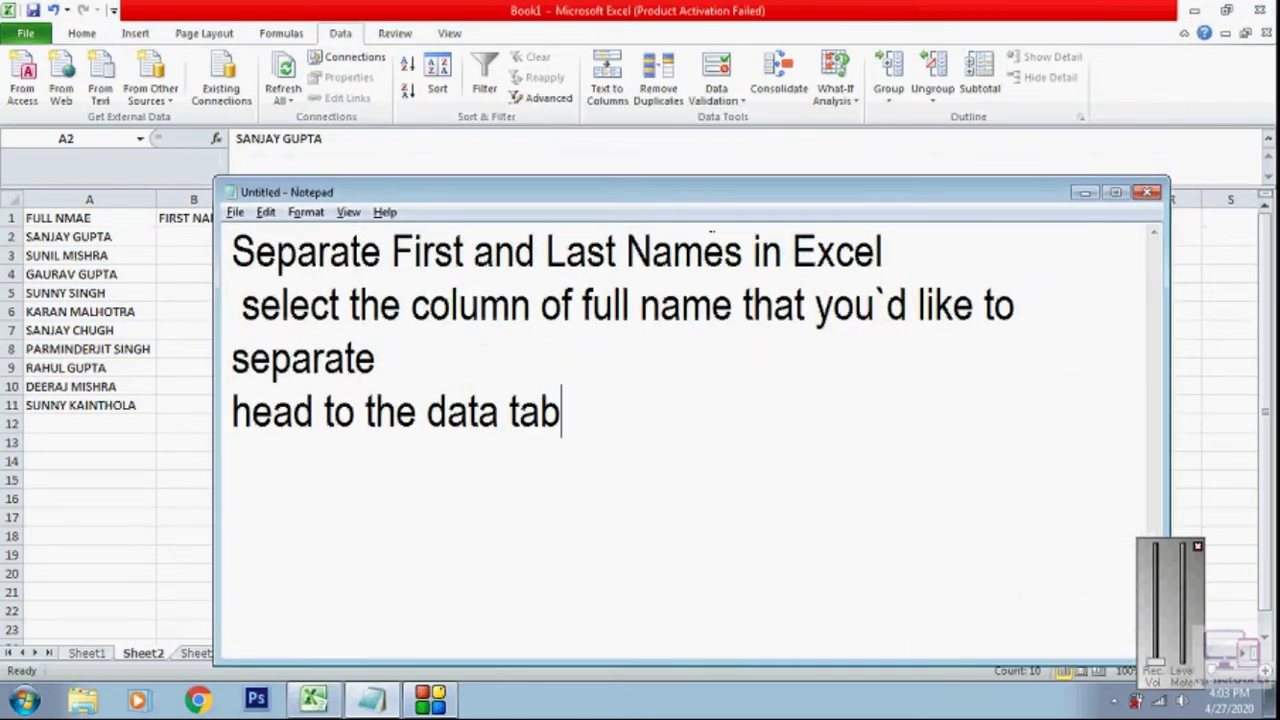
key(Return)
text(select )
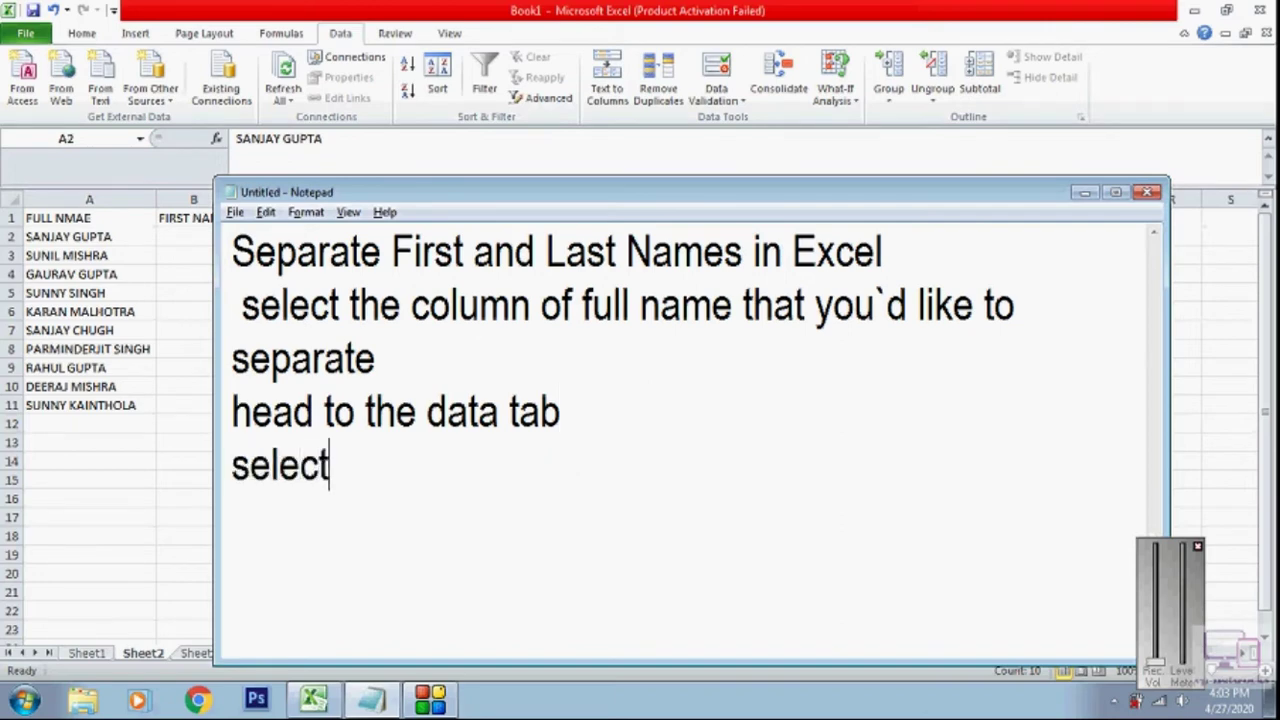
text(text)
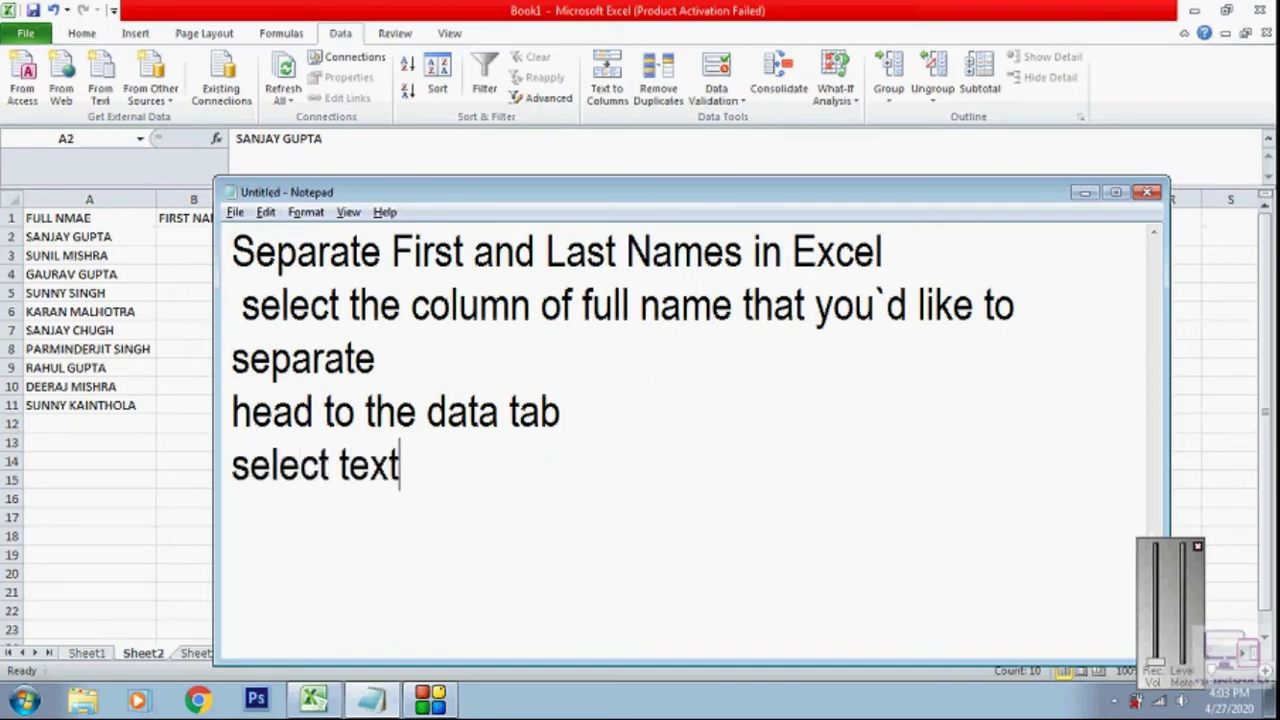
text( to c)
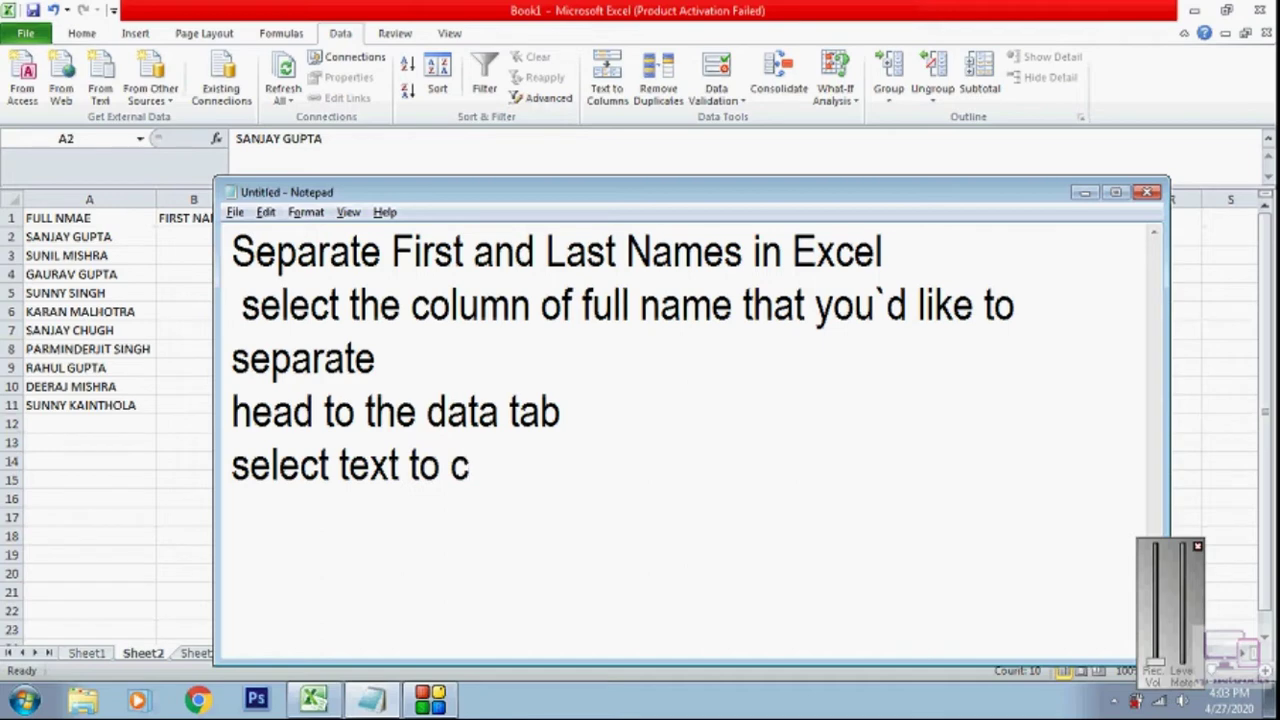
text(olum)
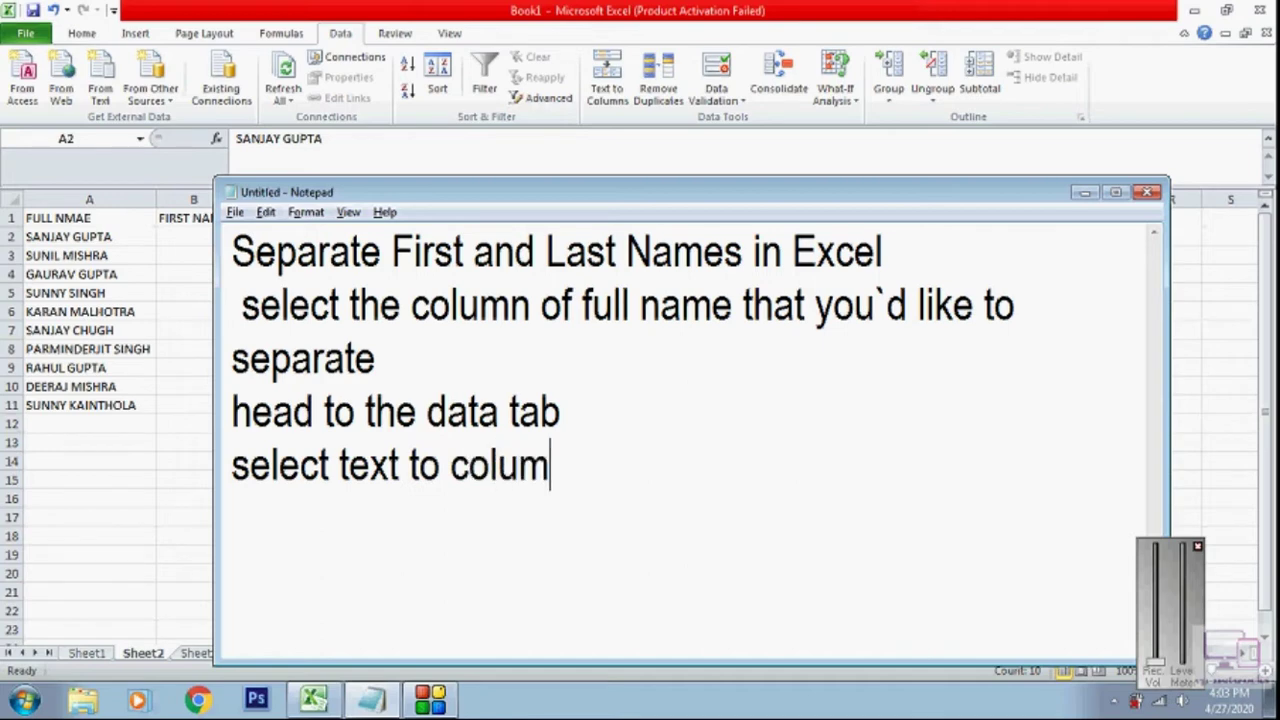
text(ns opti)
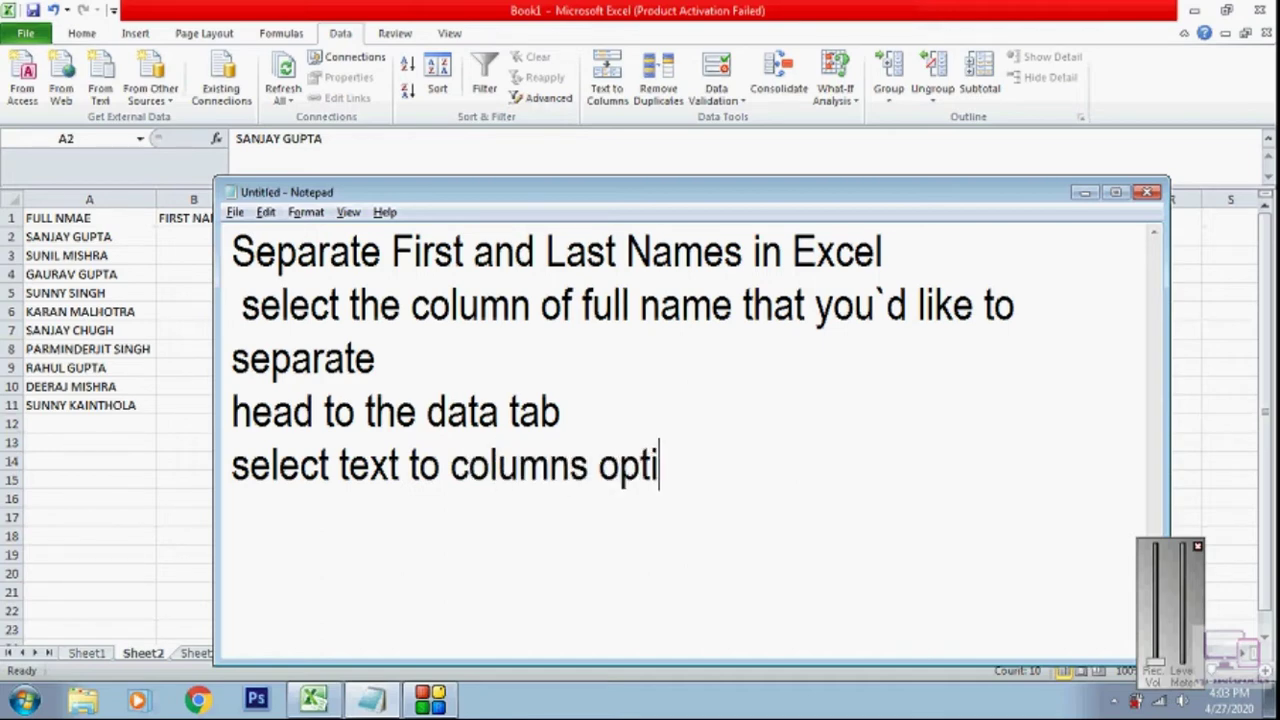
text(on)
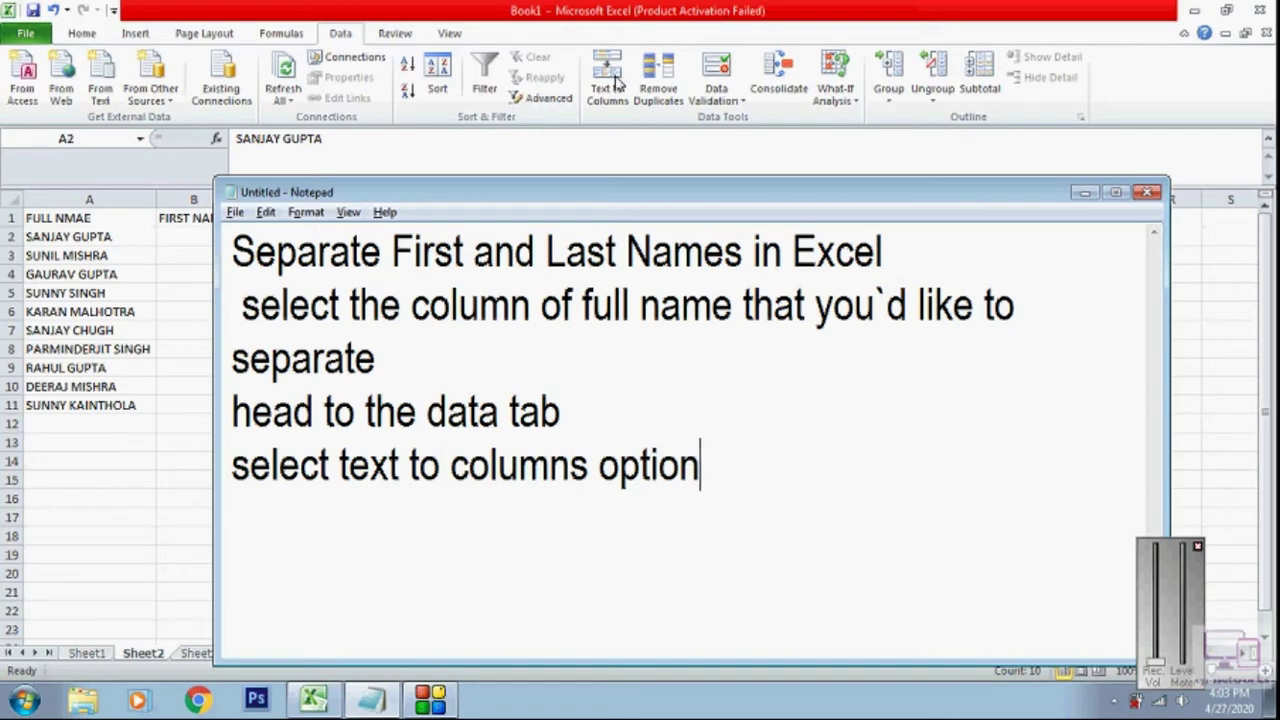
- Launch Text to Columns on the names and note 'on first step select delimited option then next'
click(617, 85)
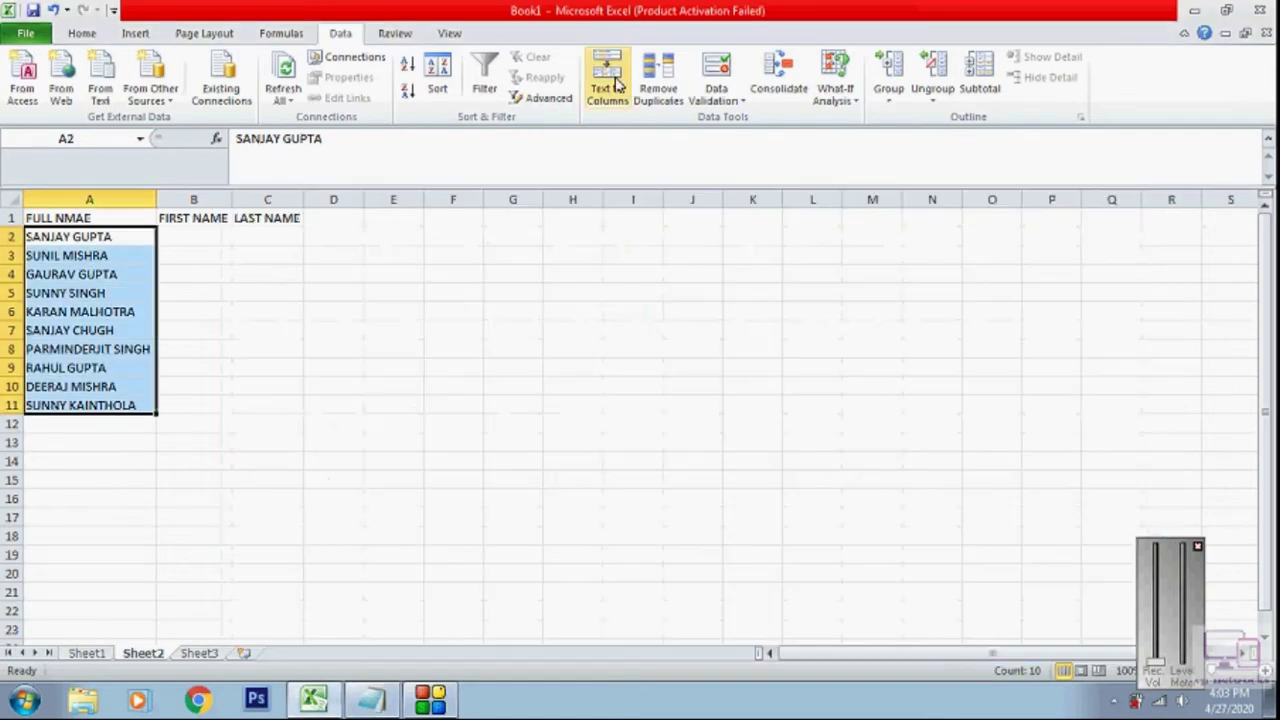
click(617, 85)
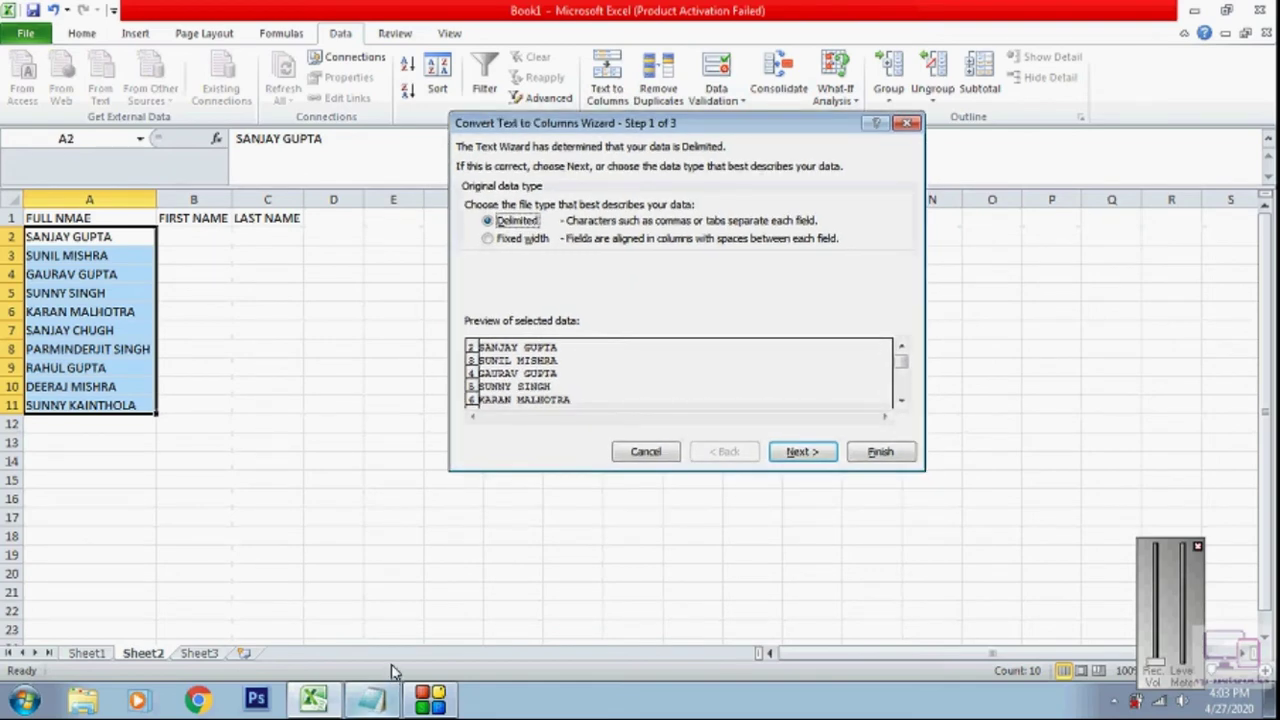
click(370, 700)
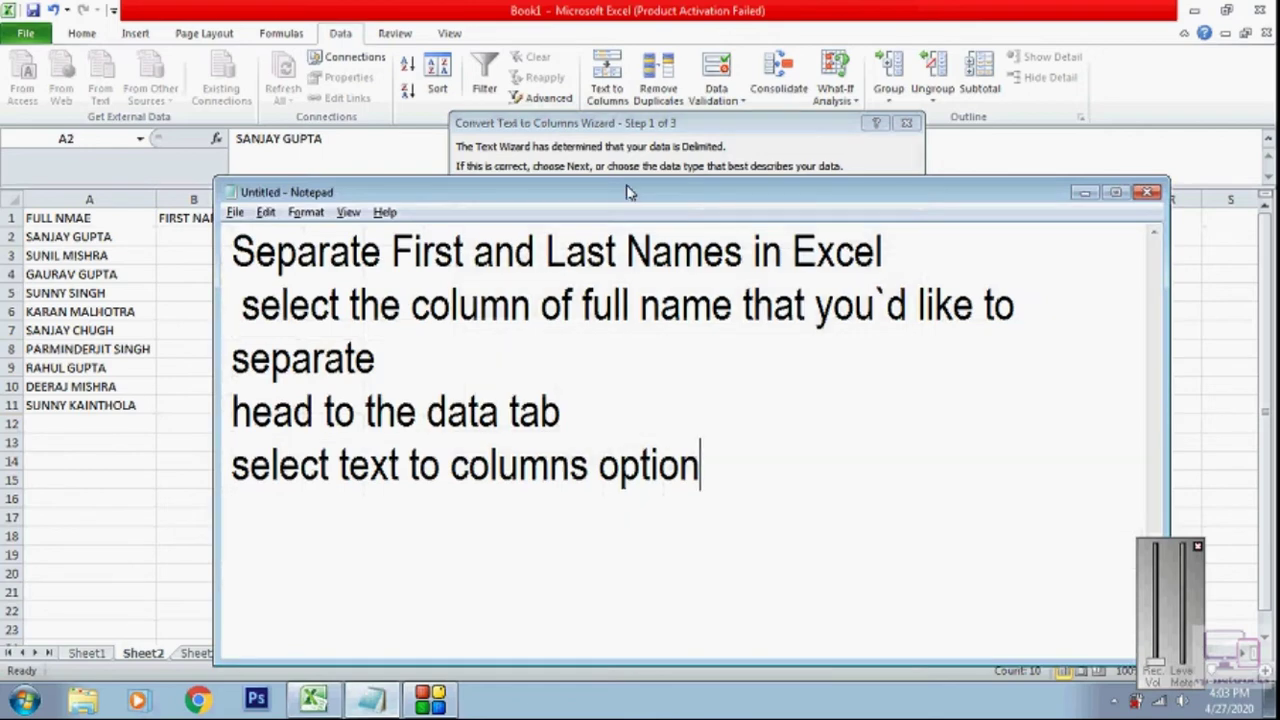
key(Return)
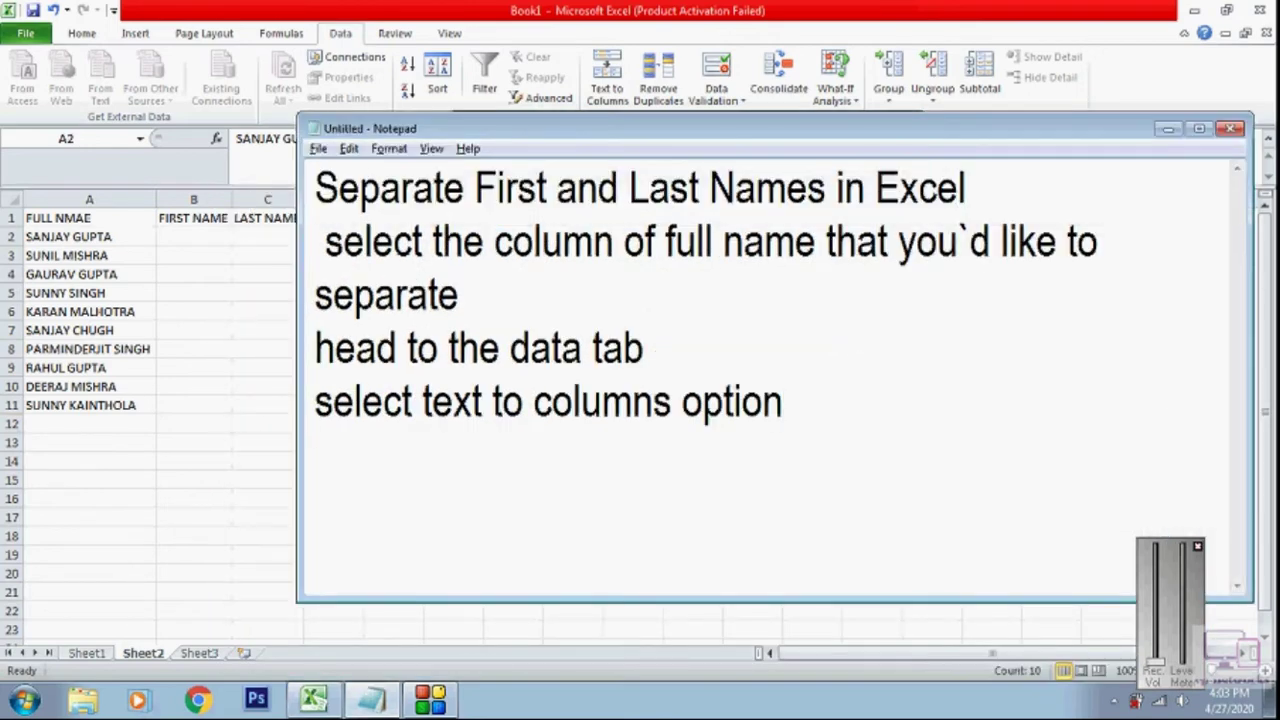
text(on first step se)
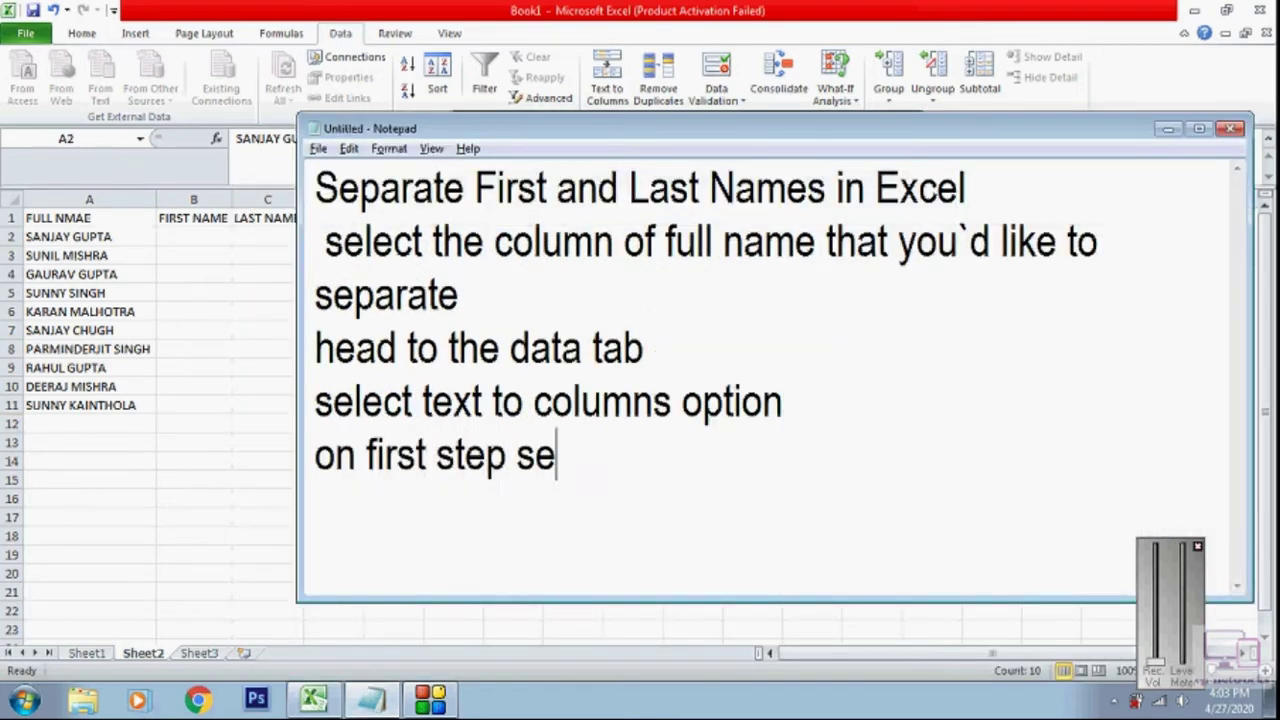
text(lect d)
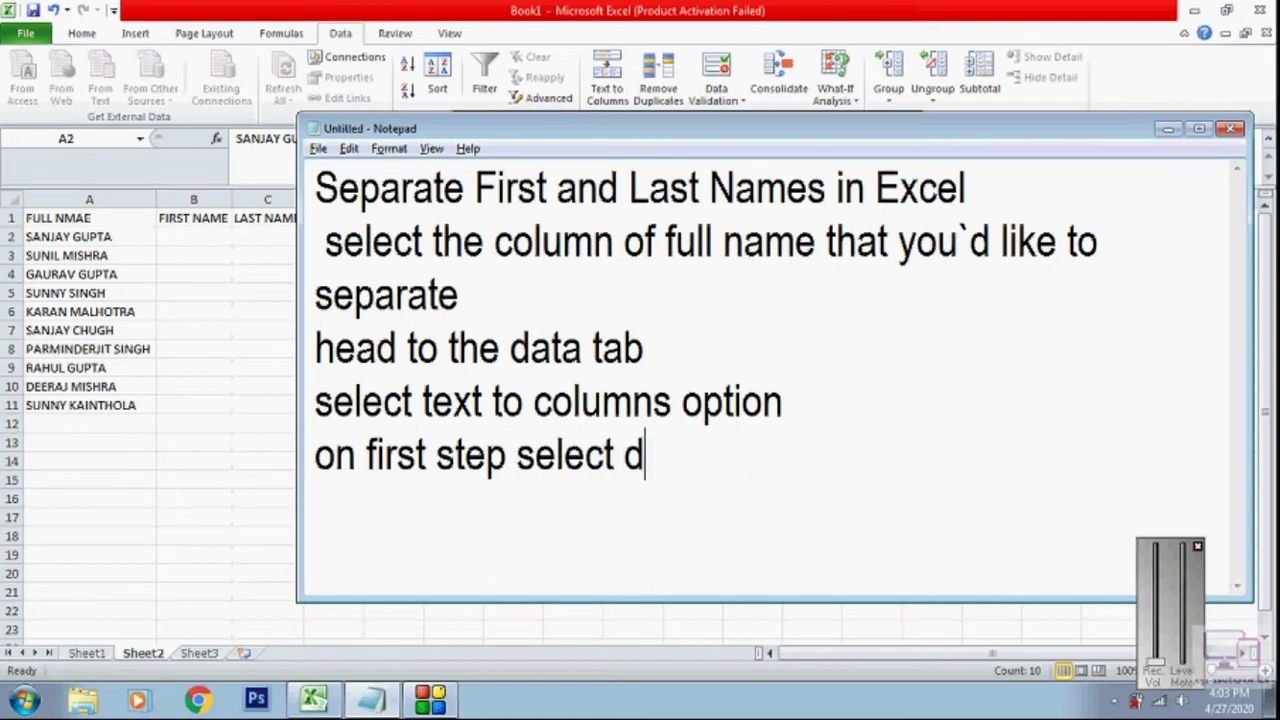
text(elimited o)
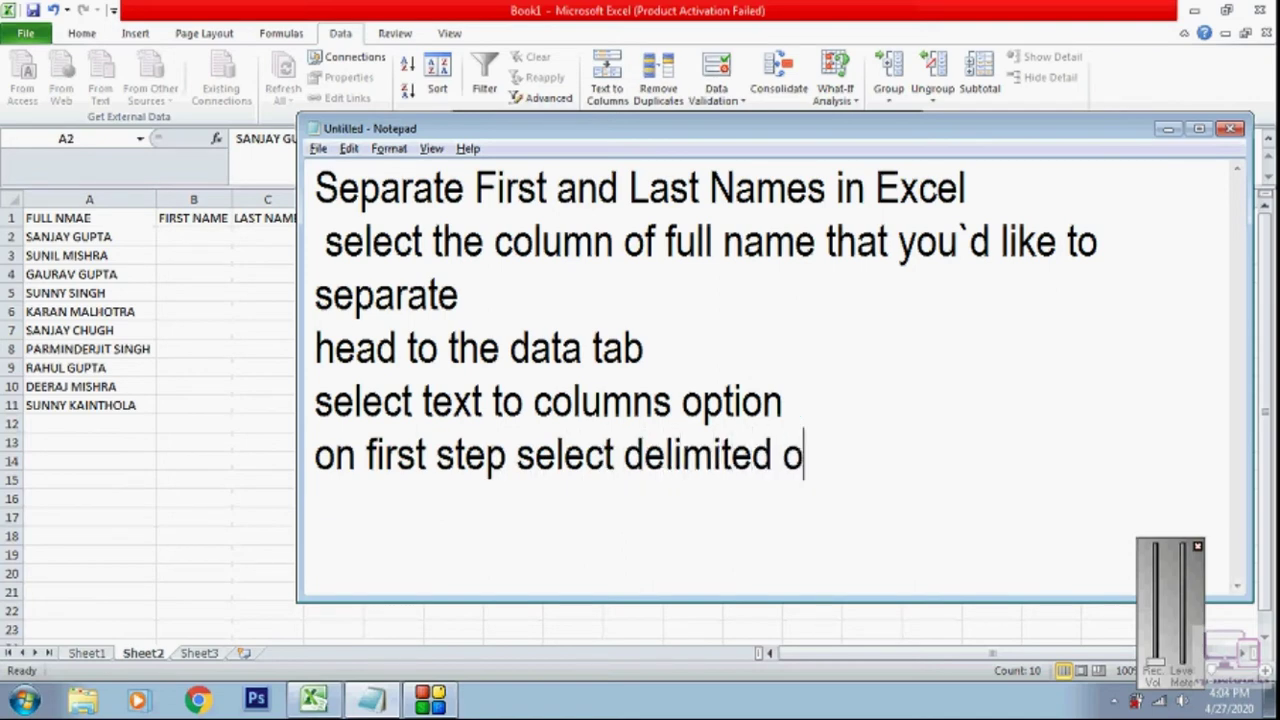
text(ption then next)
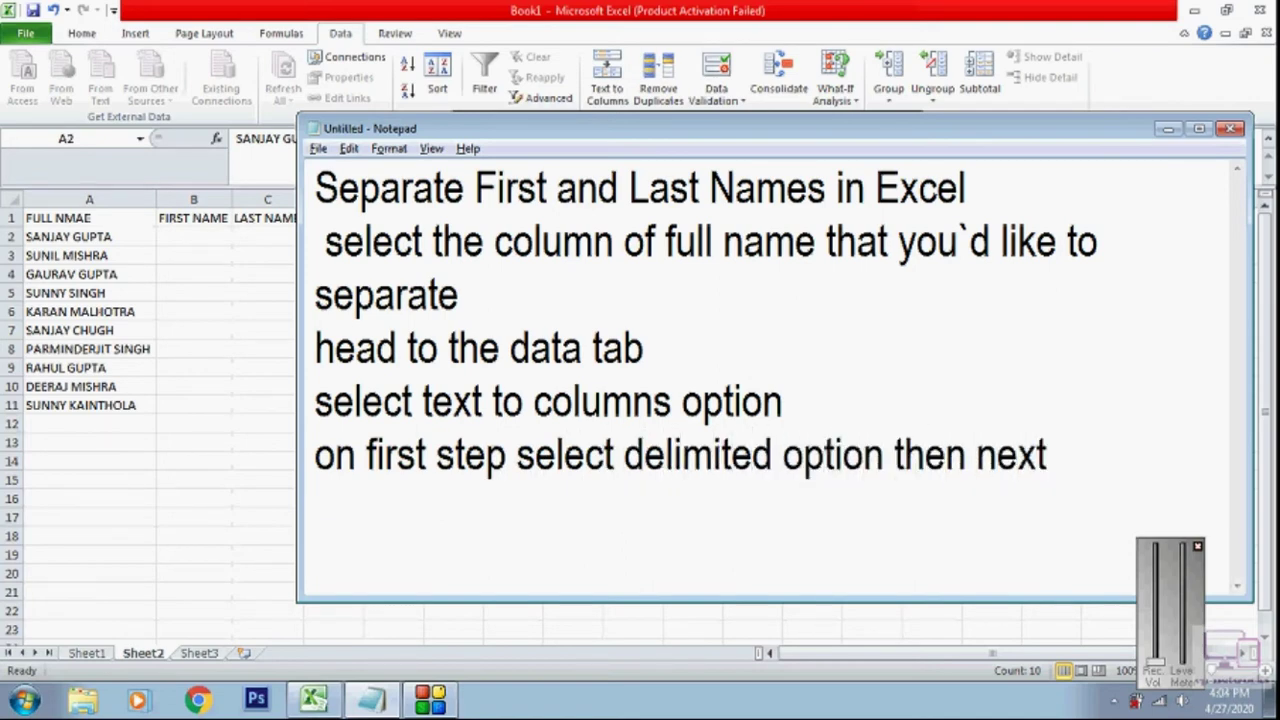
key(alt+Tab)
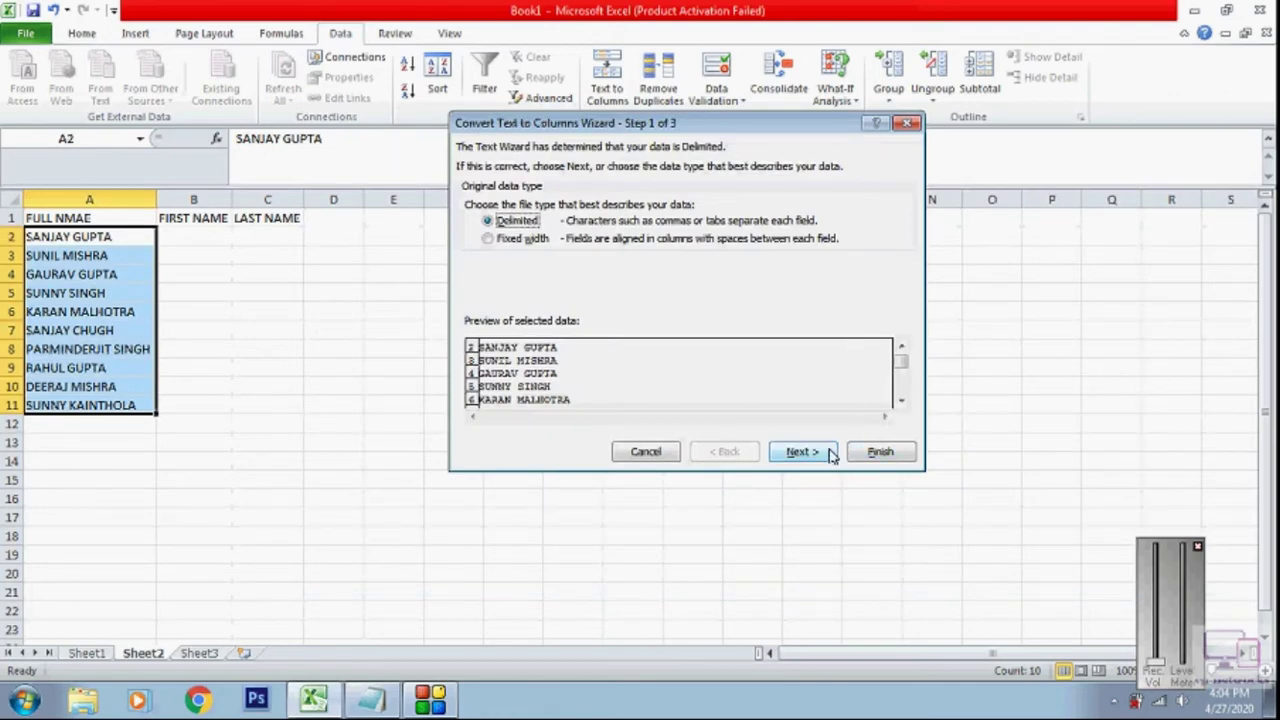
- Accept Delimited to advance the wizard to step 2, then bring the notes forward
key(alt+Tab)
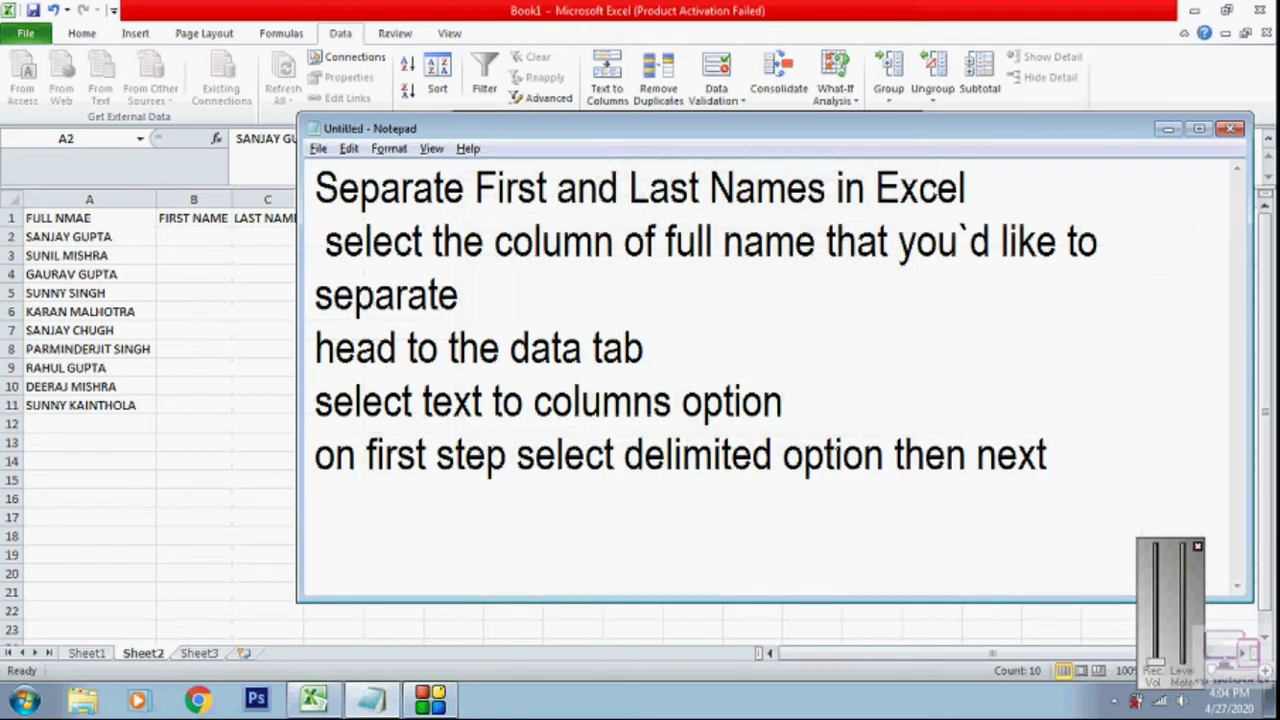
key(alt+Tab)
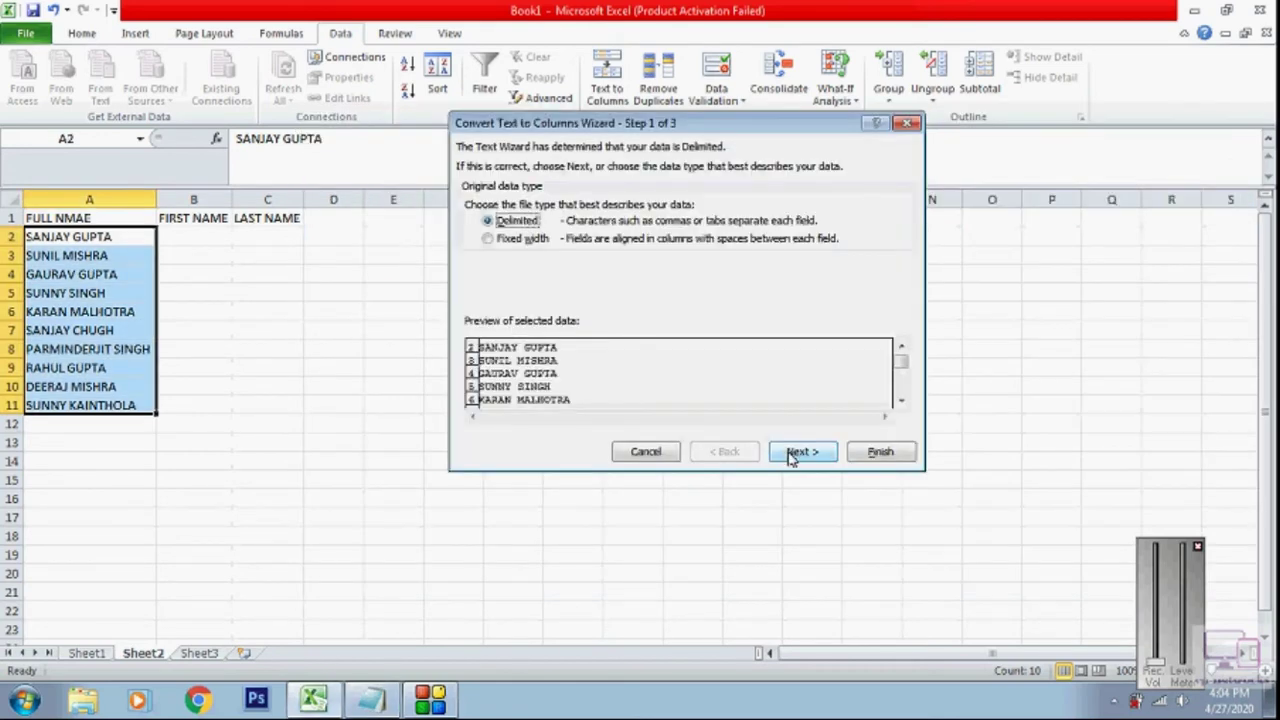
click(792, 454)
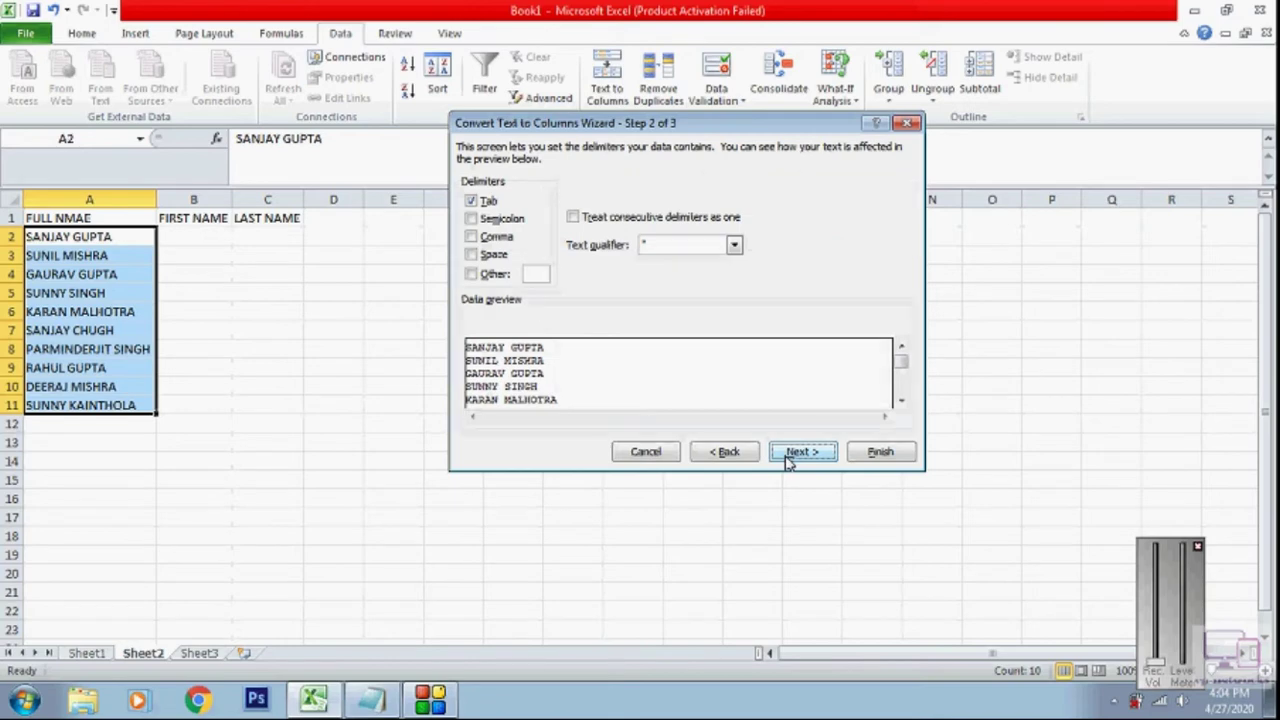
click(388, 705)
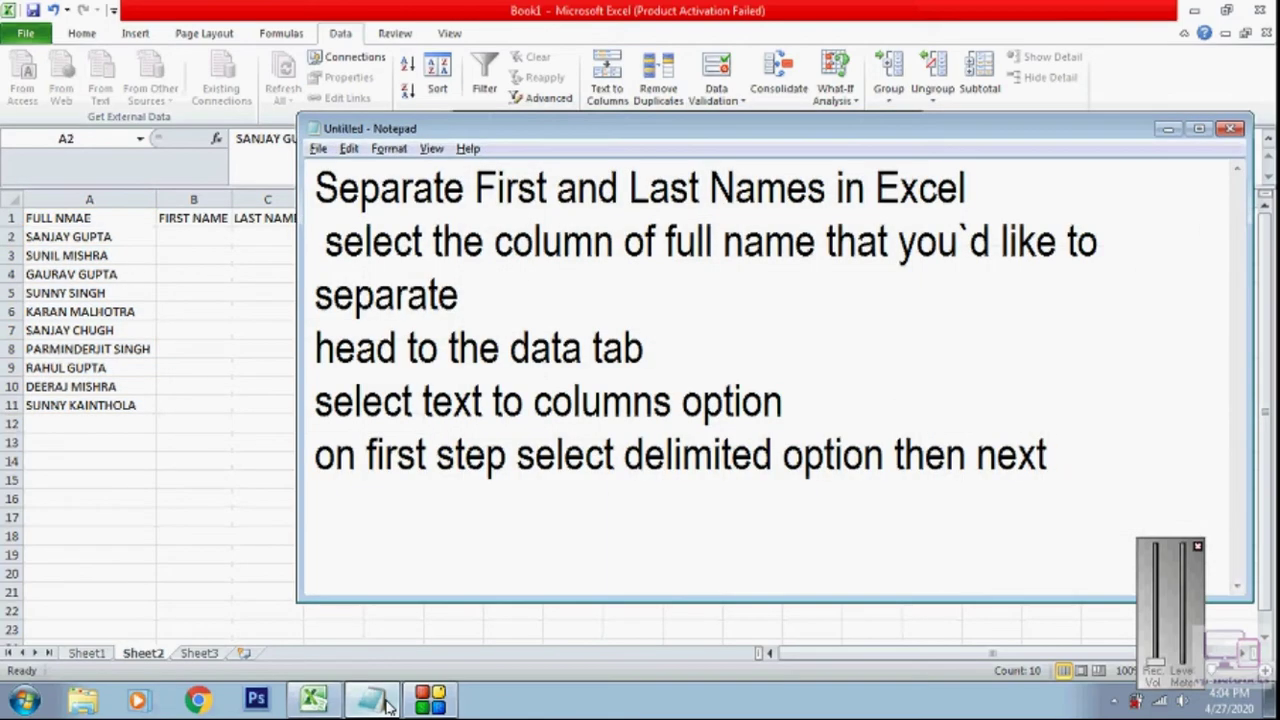
- Note choosing delimiters, clicking next, and that name parts are separated with space
text(se)
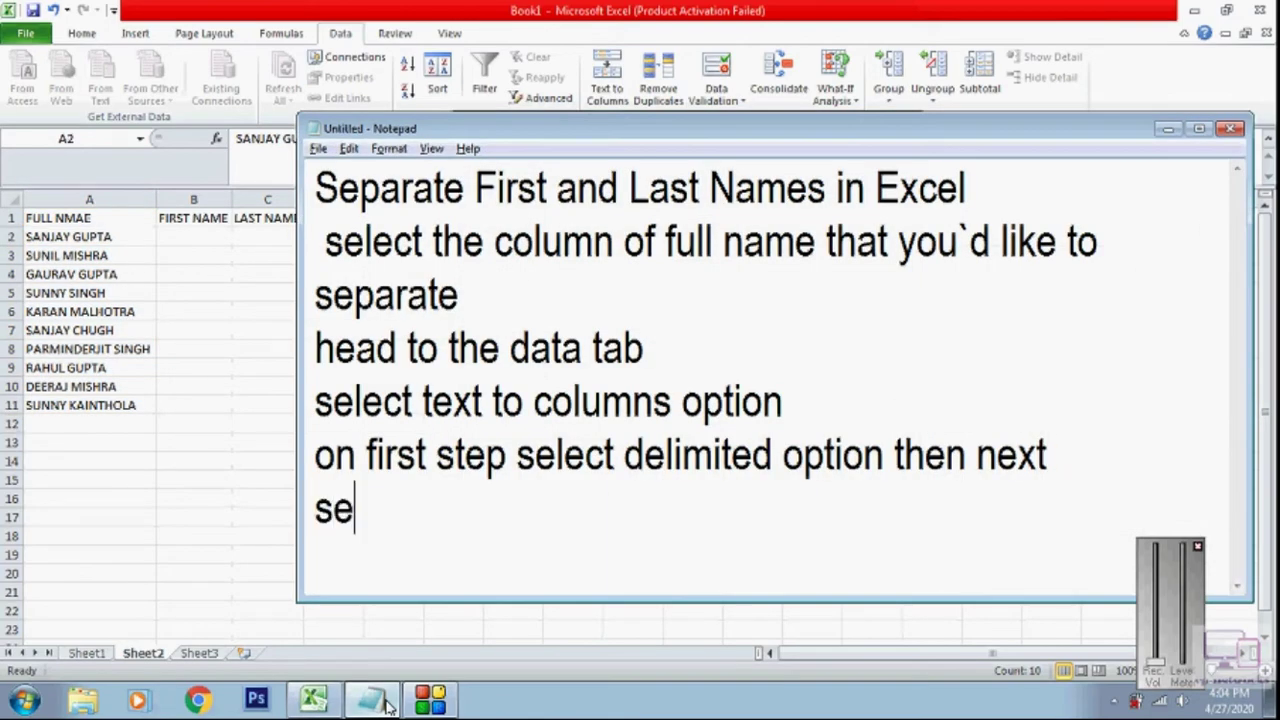
text(lect one or mo)
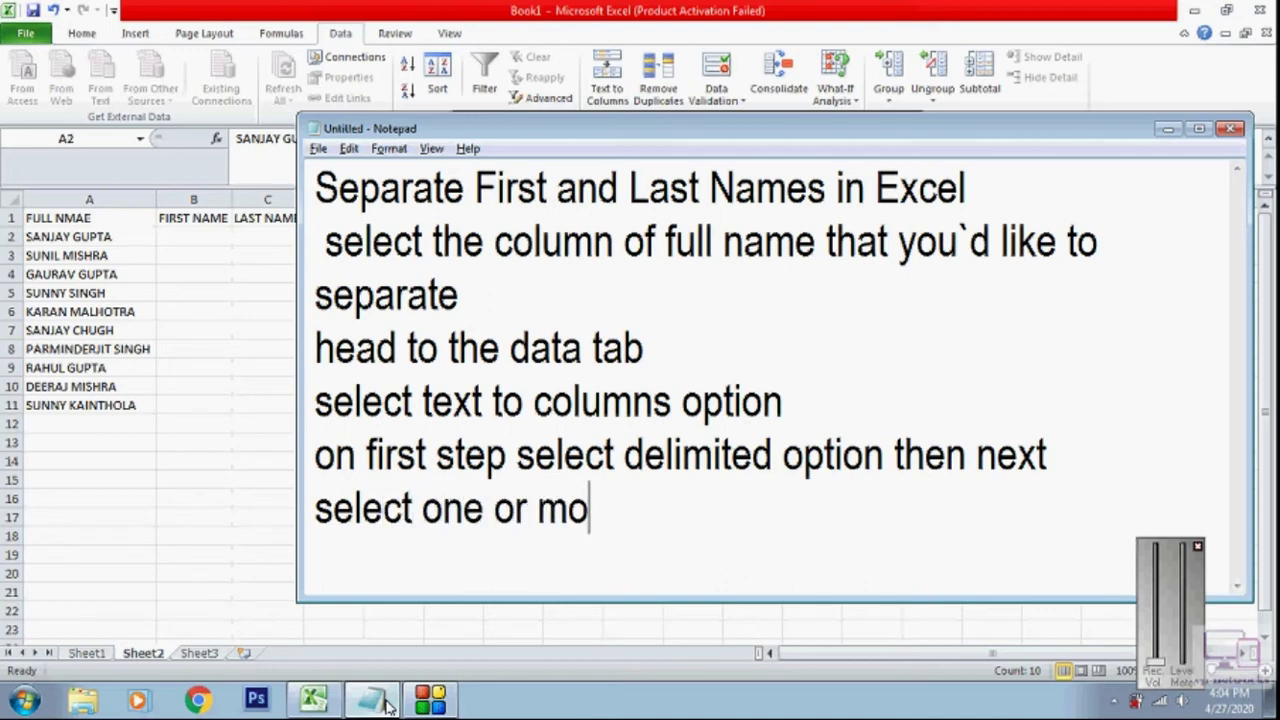
text(re delimiters)
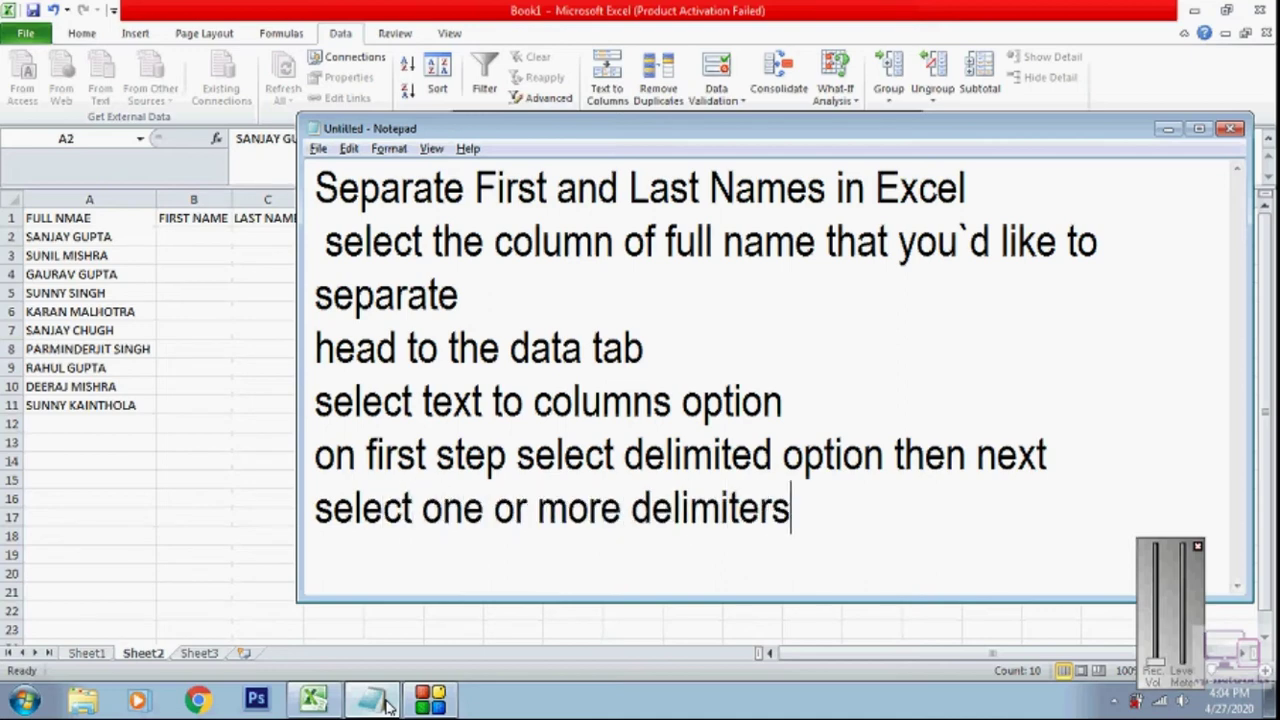
text( and th)
key(BackSpace)
key(BackSpace)
text(cli)
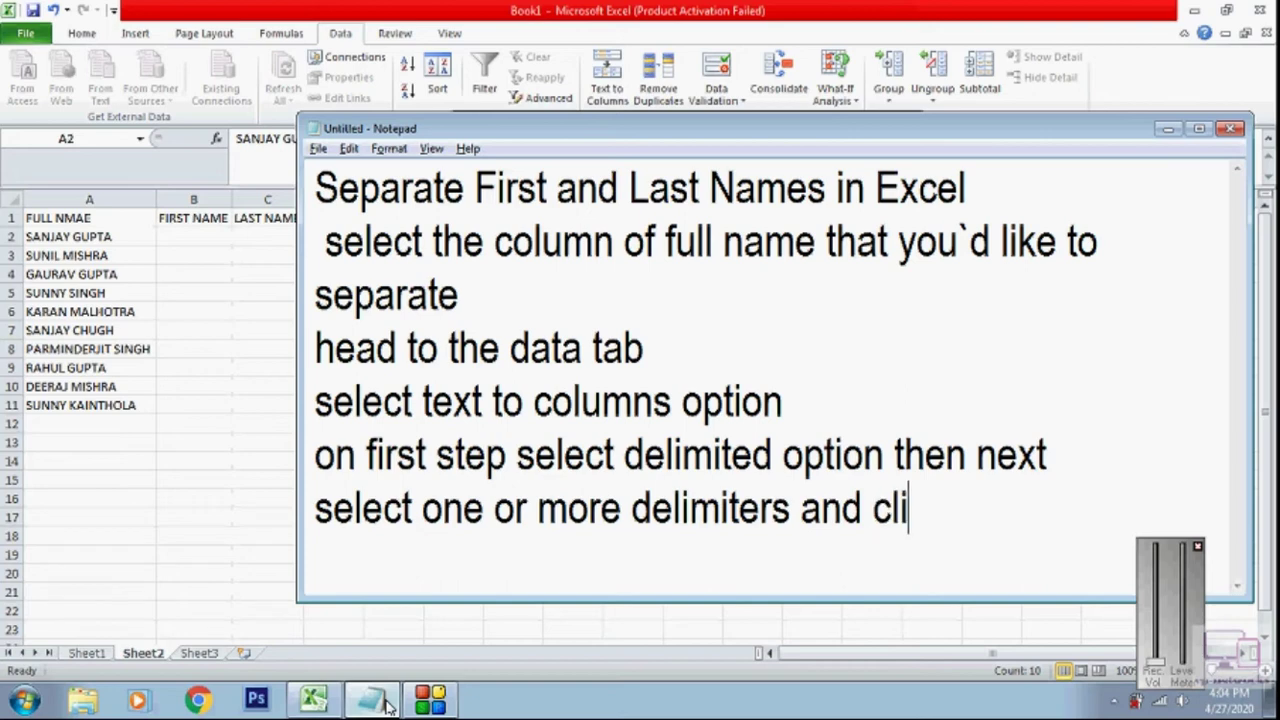
text(ck next)
key(Return)
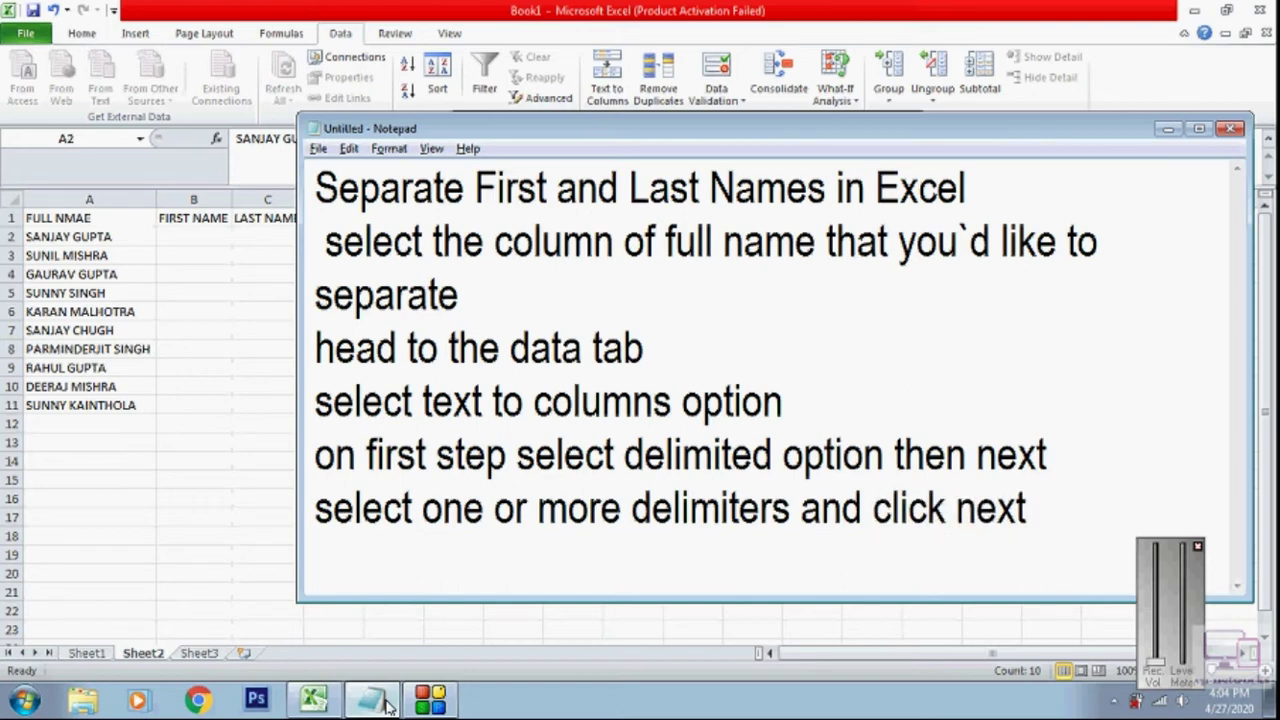
text(in our case)
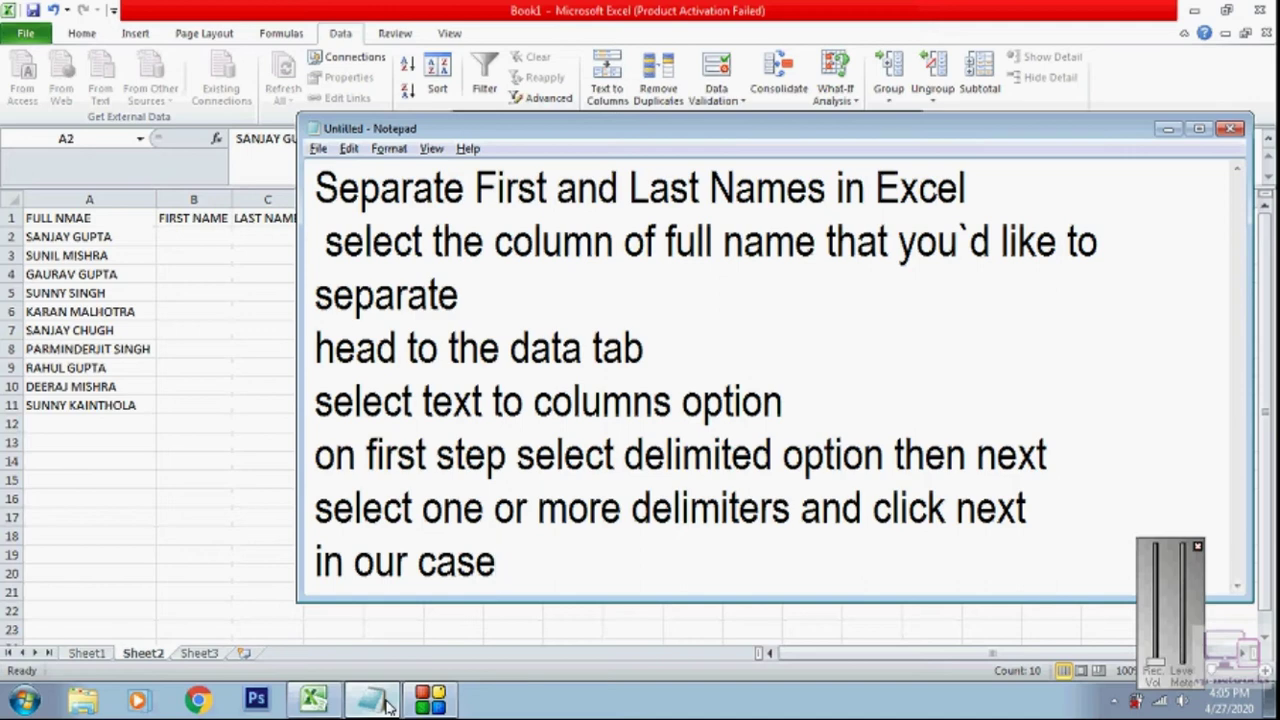
text( d)
text(ifferent parts o)
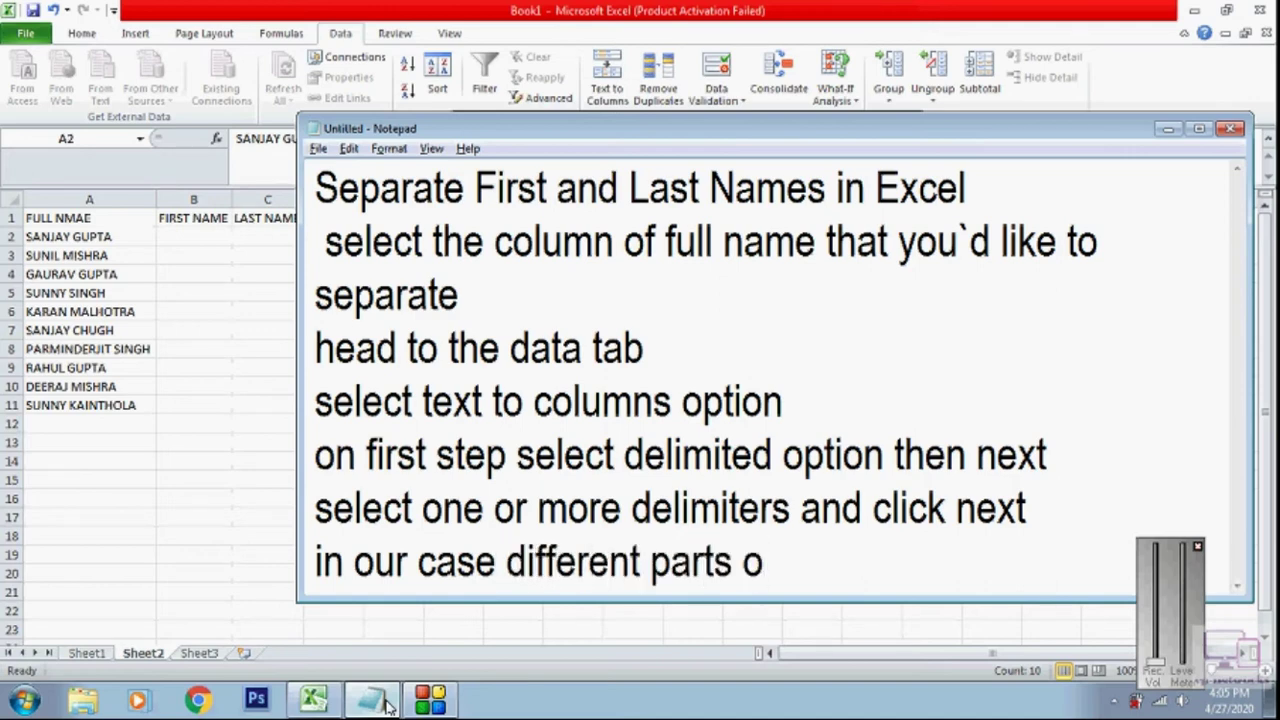
text(f names are sep)
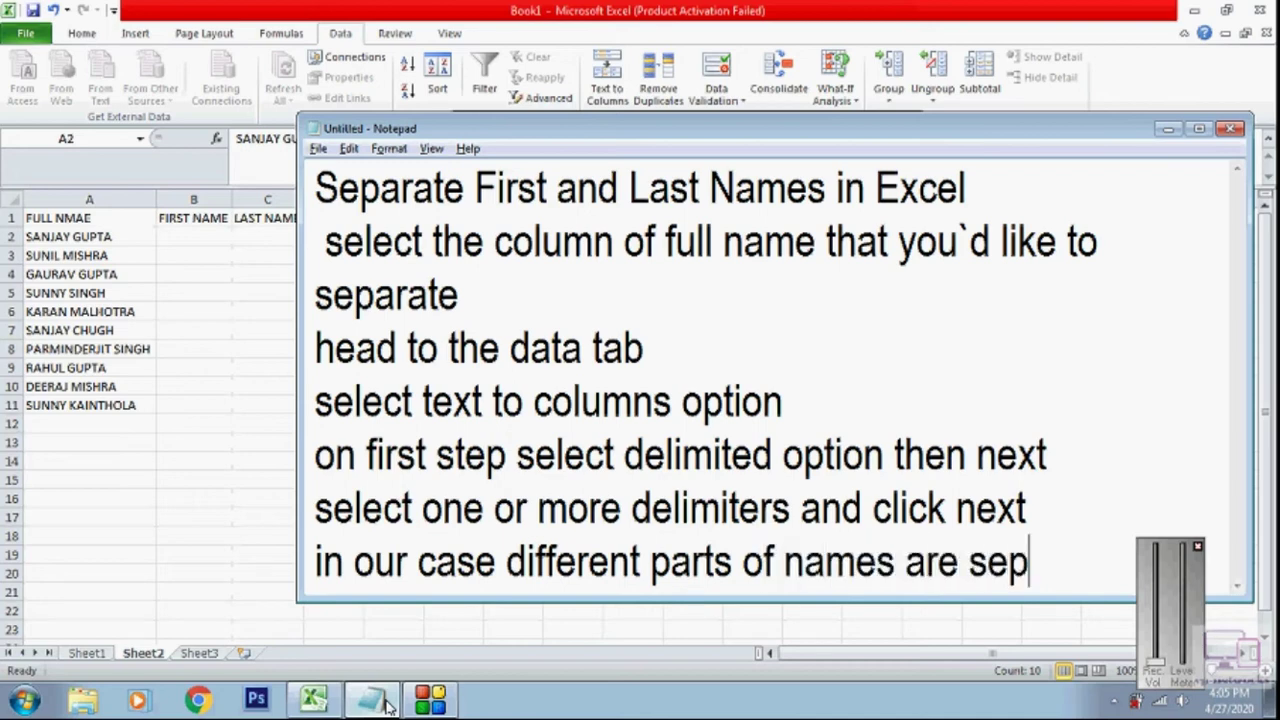
text(ar)
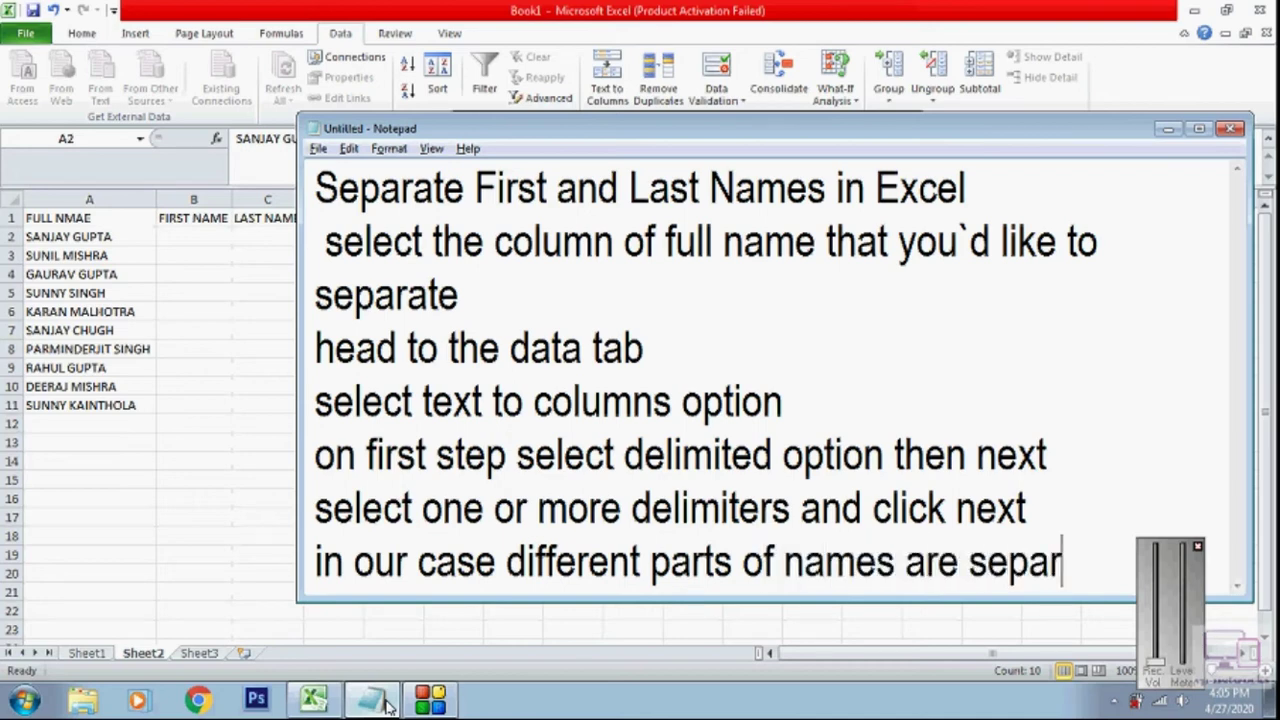
text(ated)
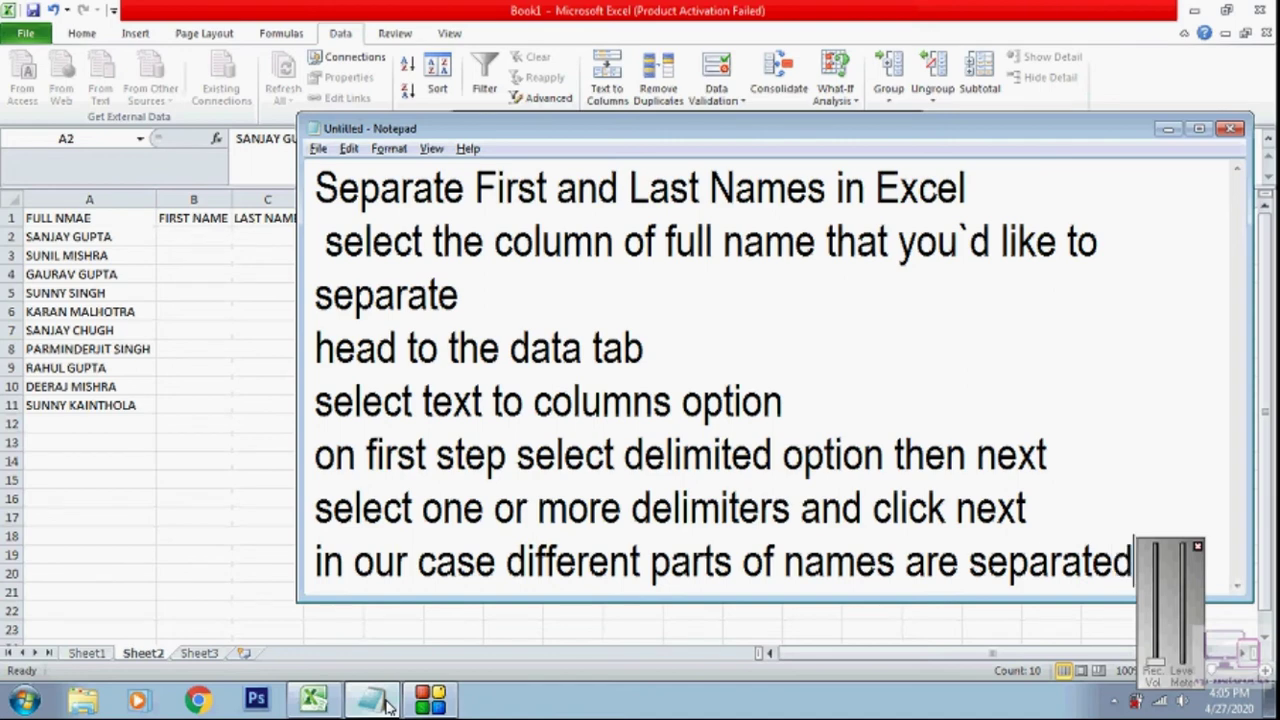
text( with s)
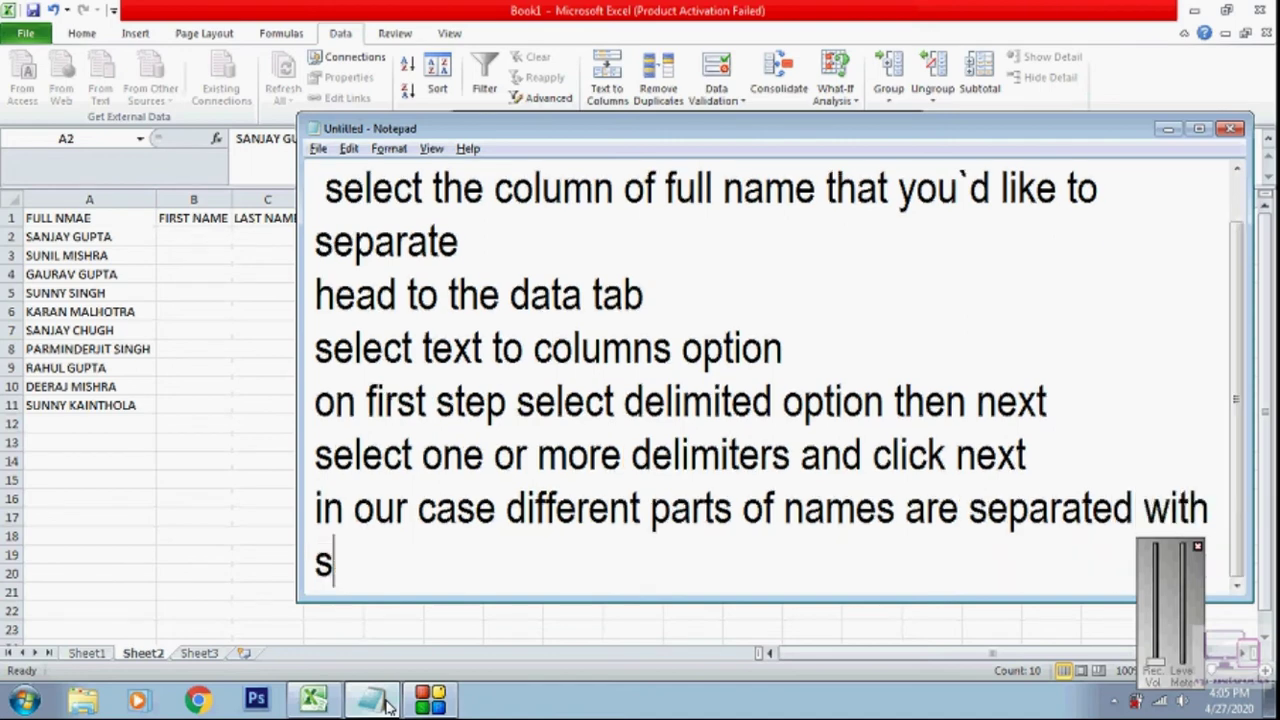
text(pace)
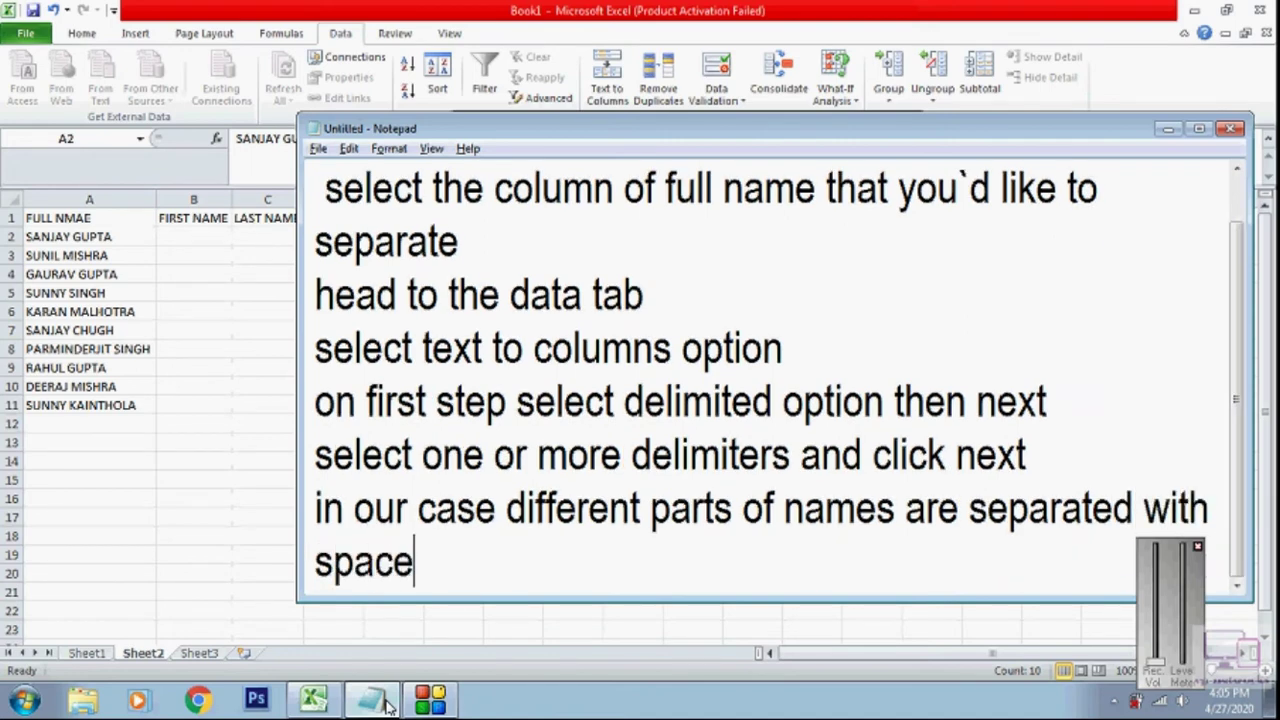
click(388, 705)
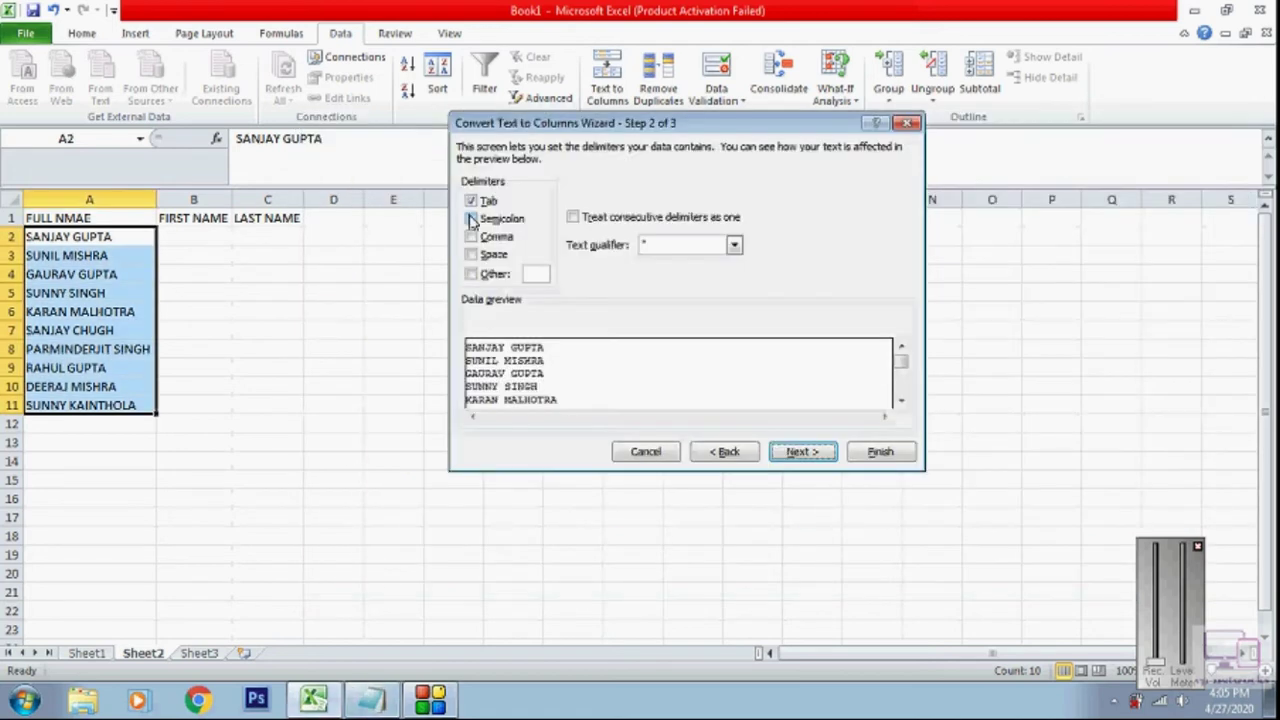
- Tick Space as the delimiter and advance the wizard to step 3
click(476, 256)
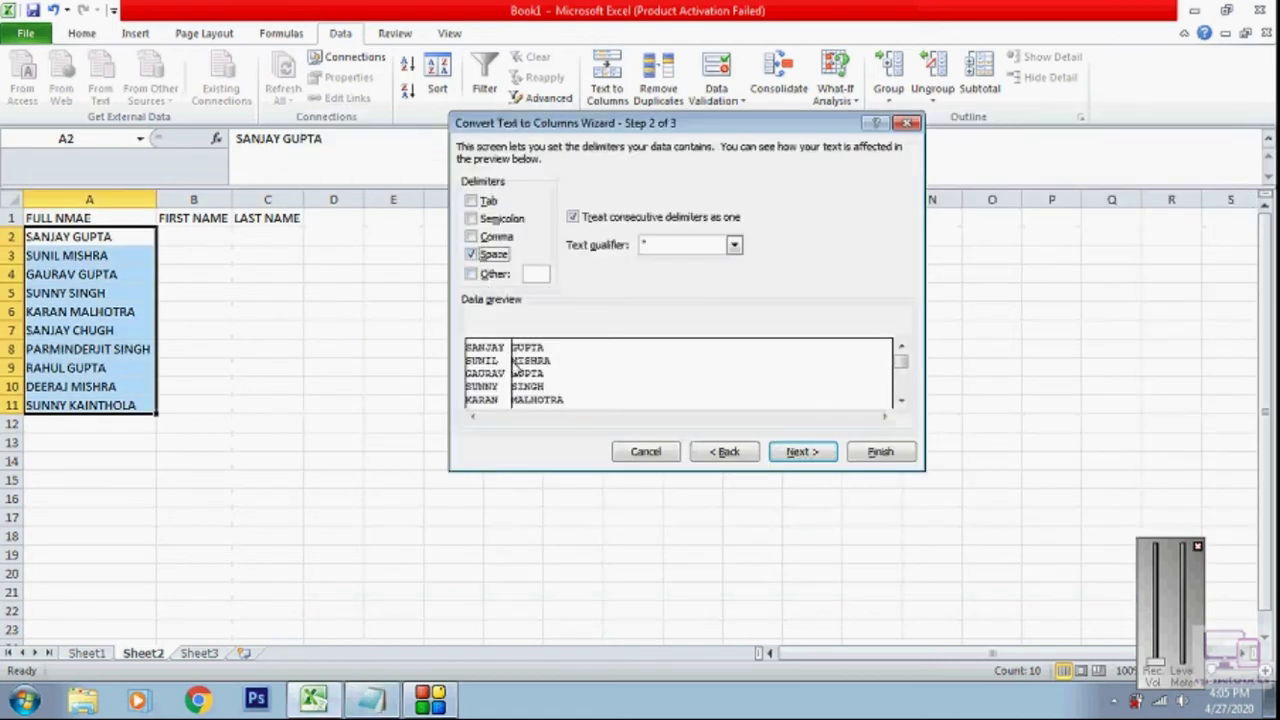
click(782, 456)
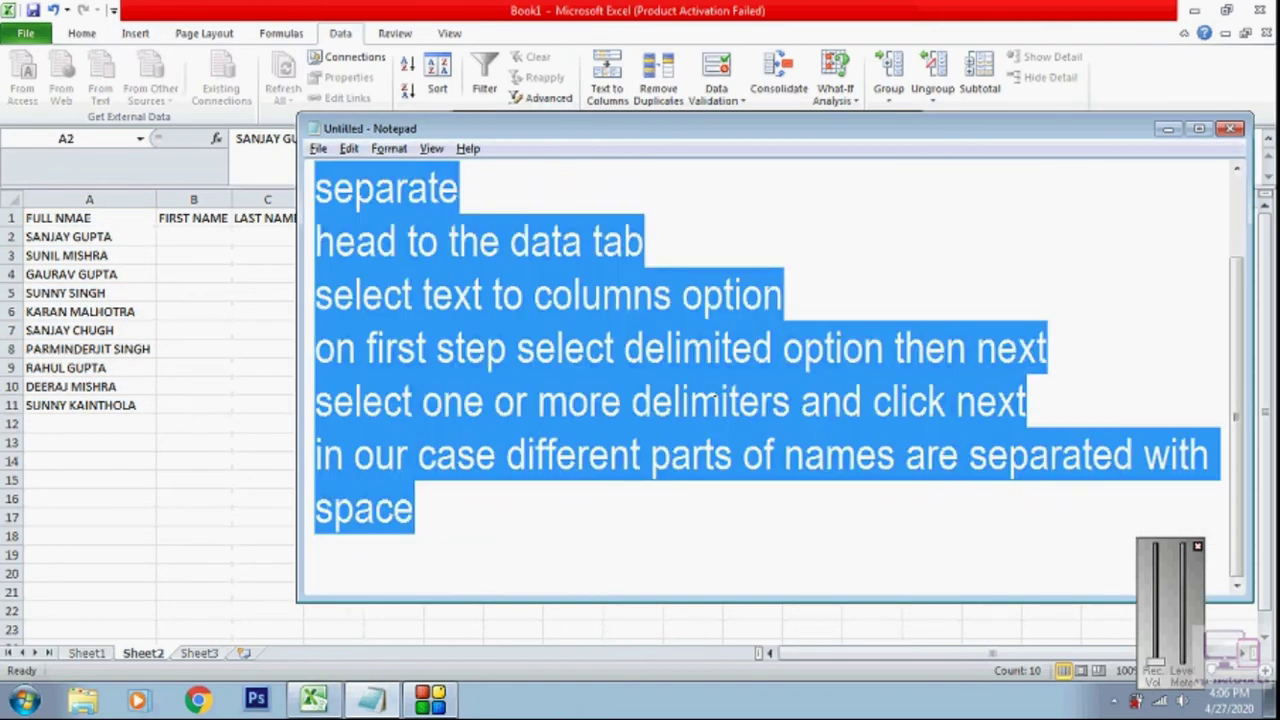
- Note selecting data format and destination, clicking finish, and that the default format works nicely
click(875, 523)
key(Return)
key(Return)
text(on last ste)
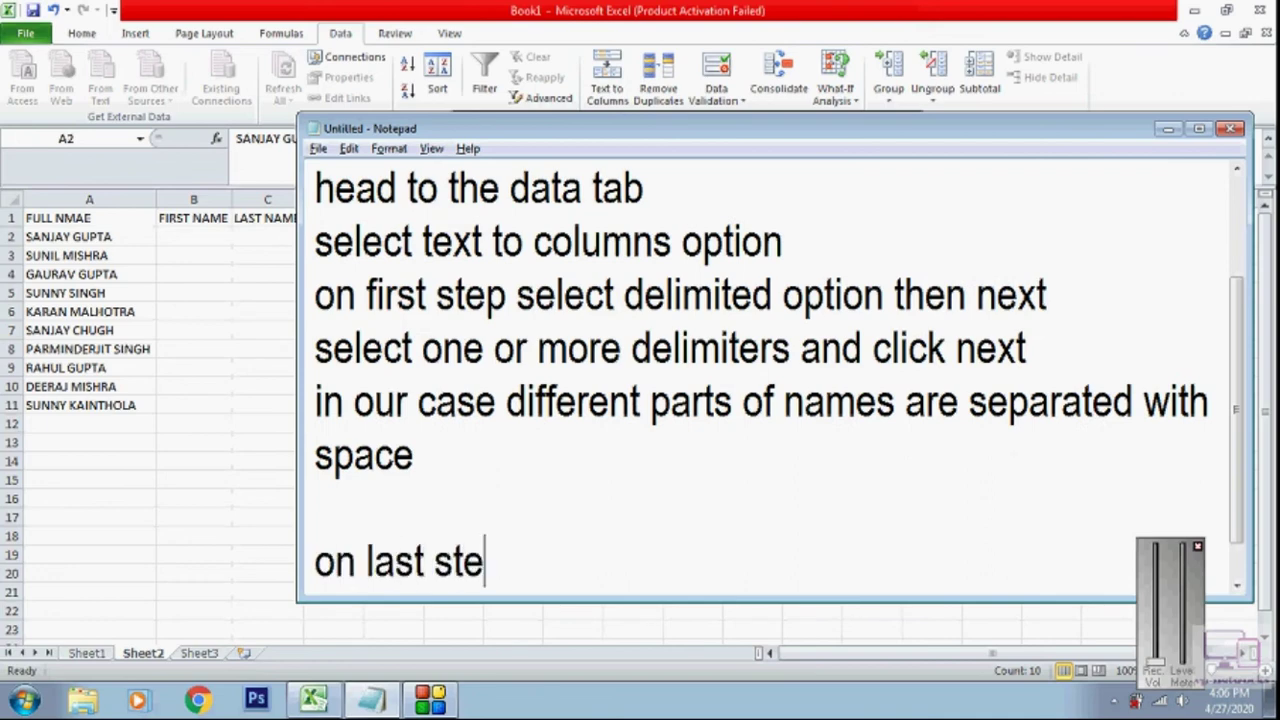
text(p select )
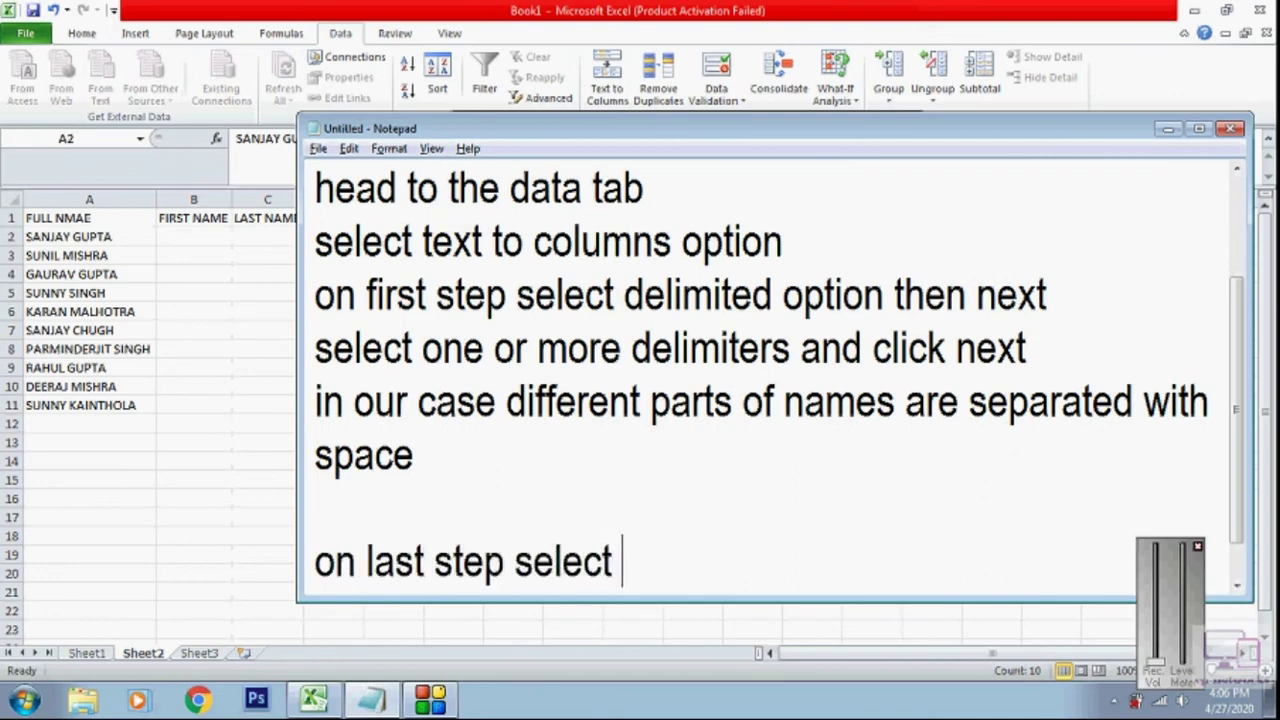
text(data format and des)
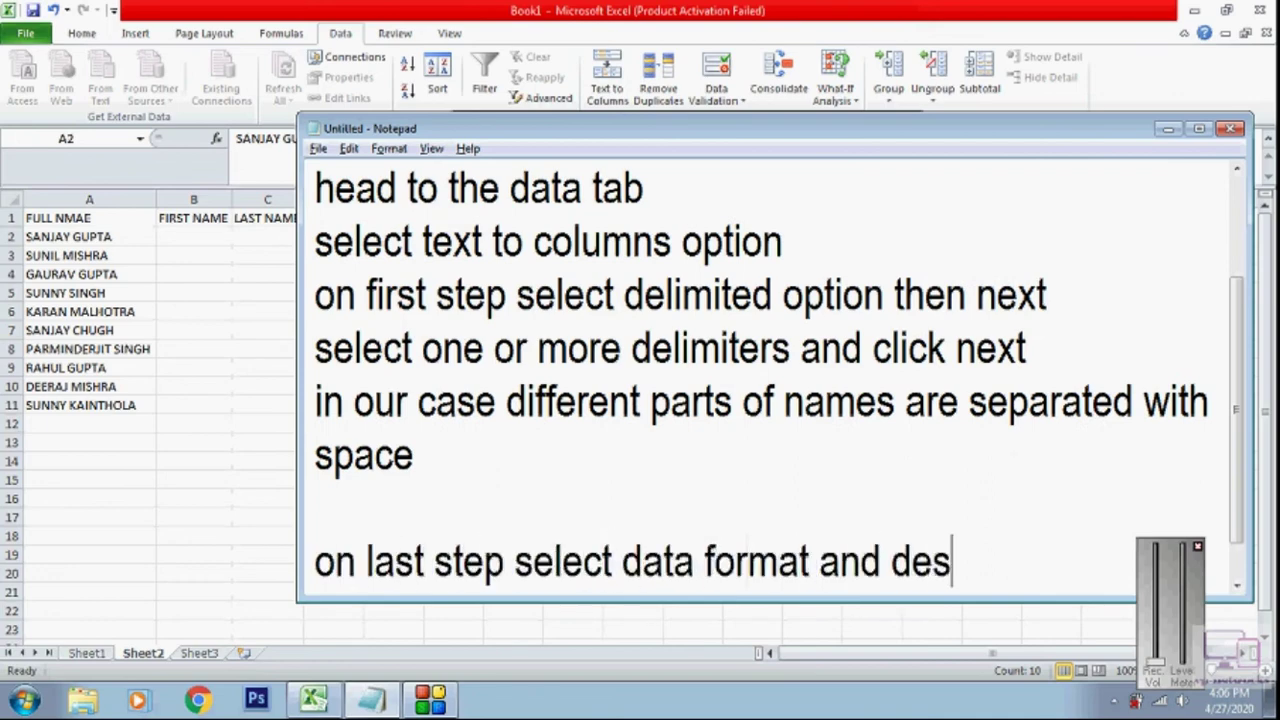
text(tination )
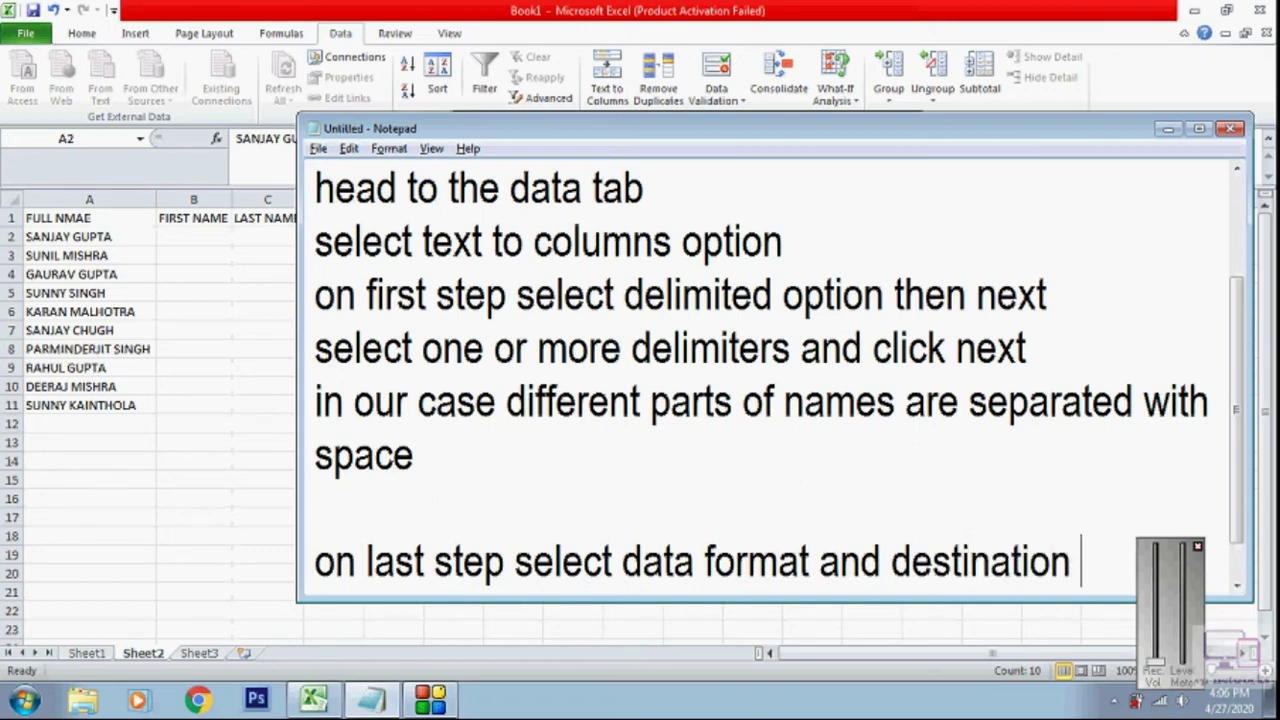
text(and click finish)
key(alt+Tab)
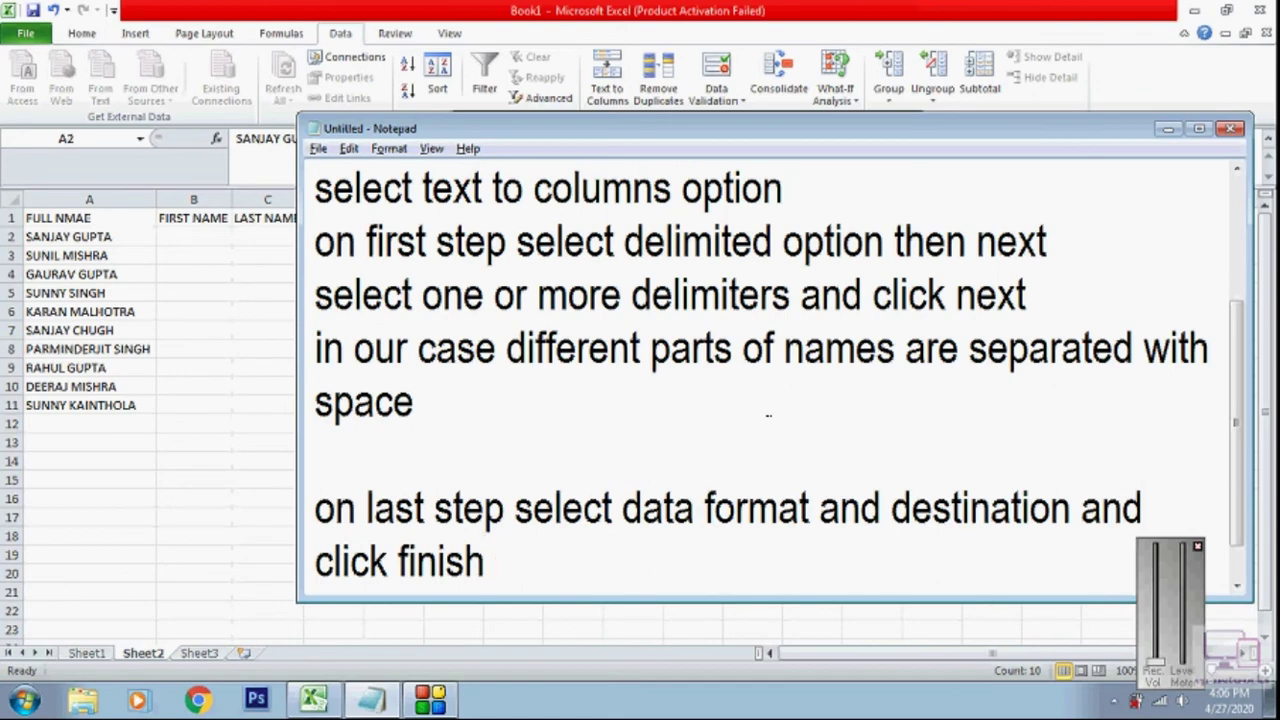
key(Return)
key(Return)
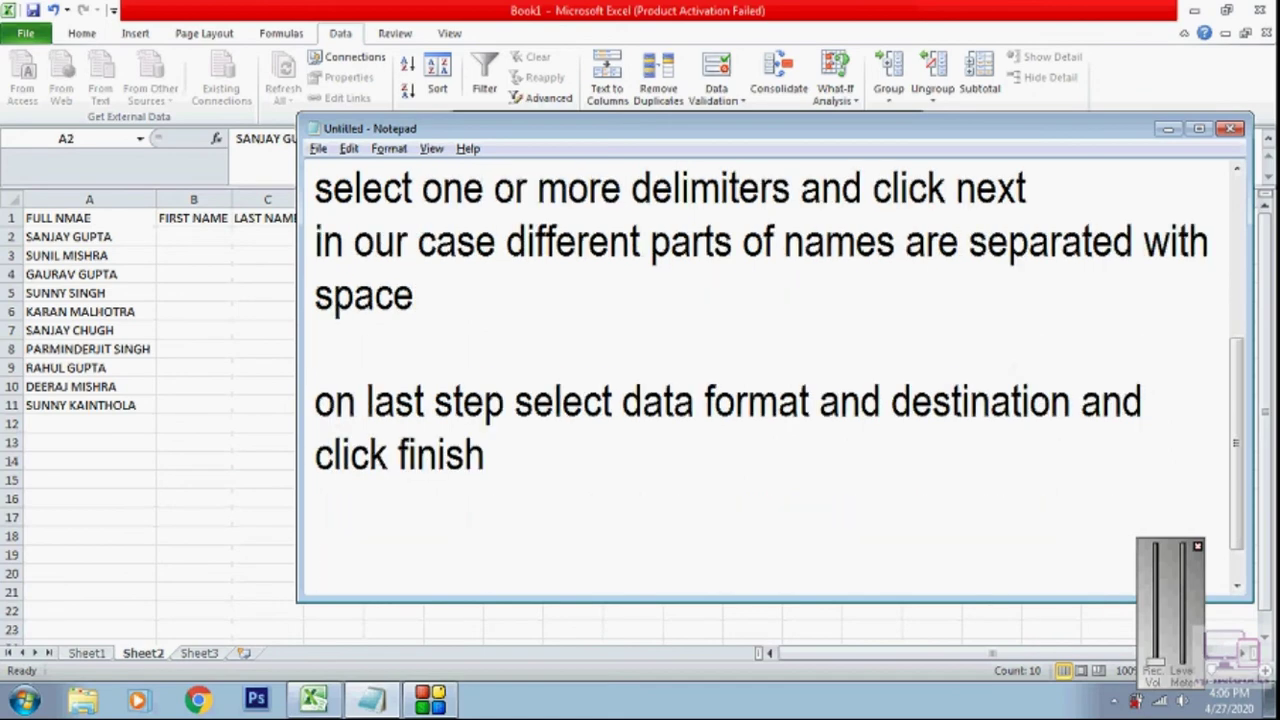
text(the de)
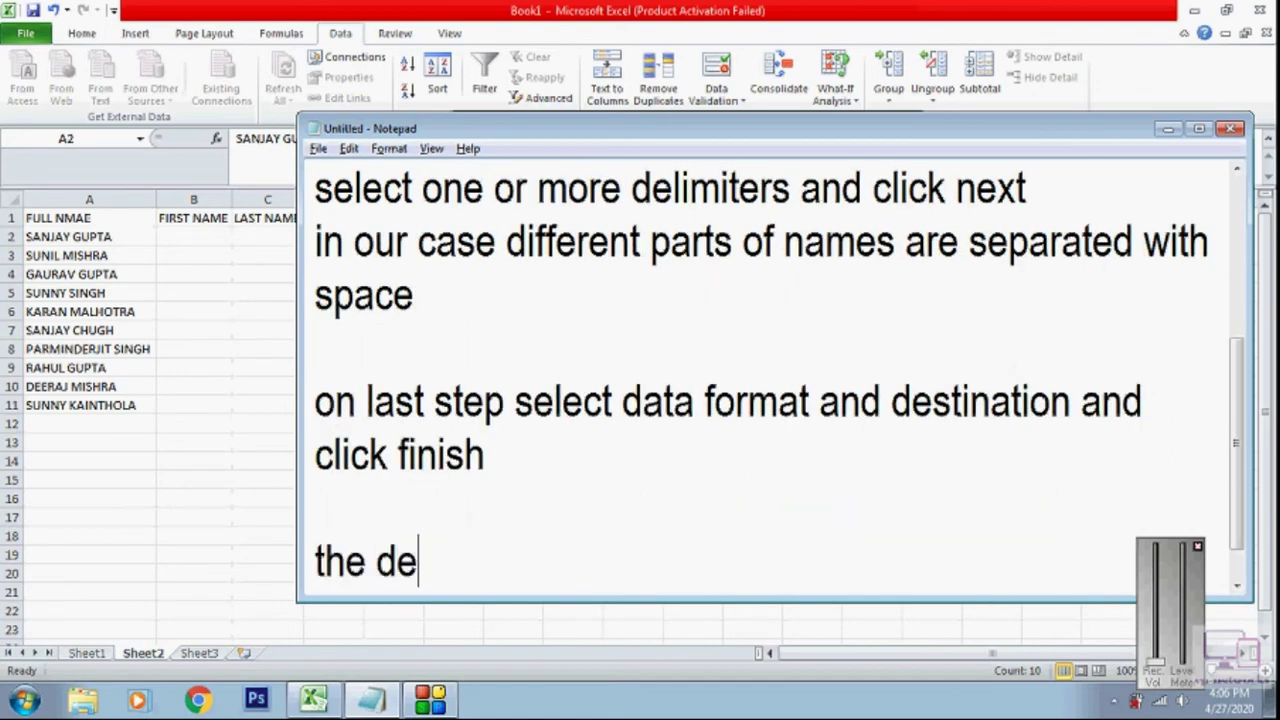
text(fault gere)
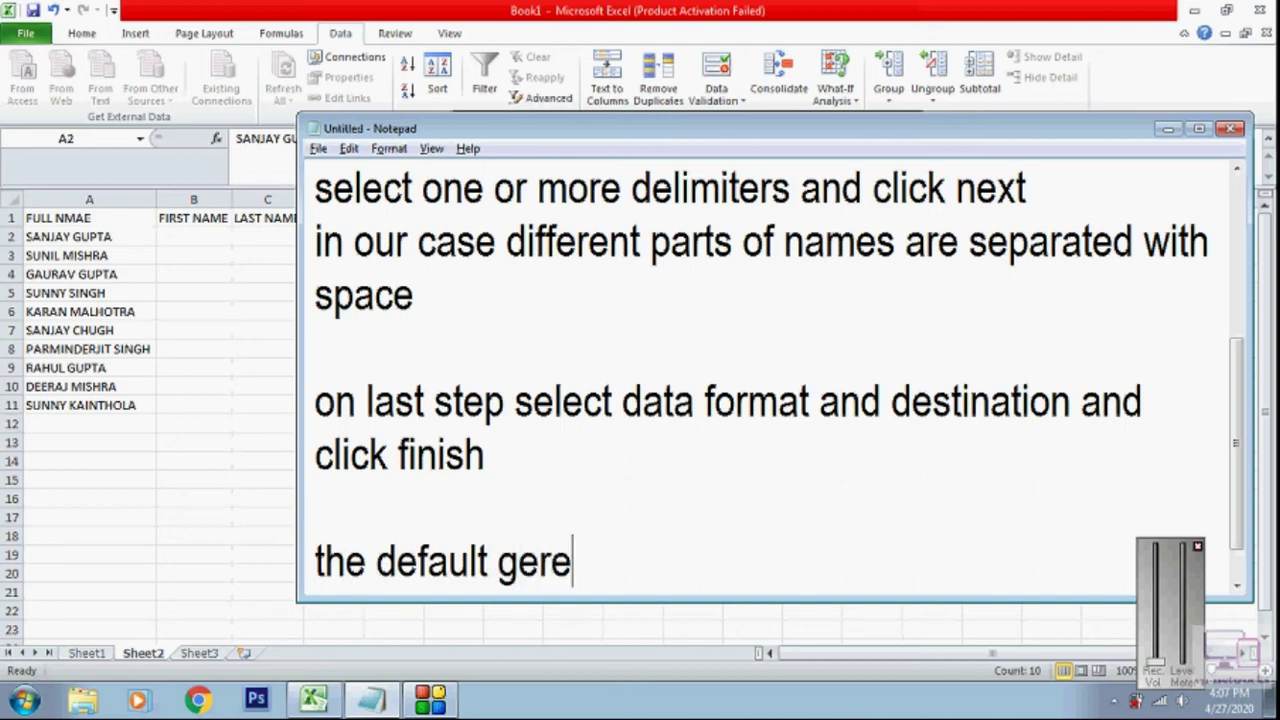
text(ral optio)
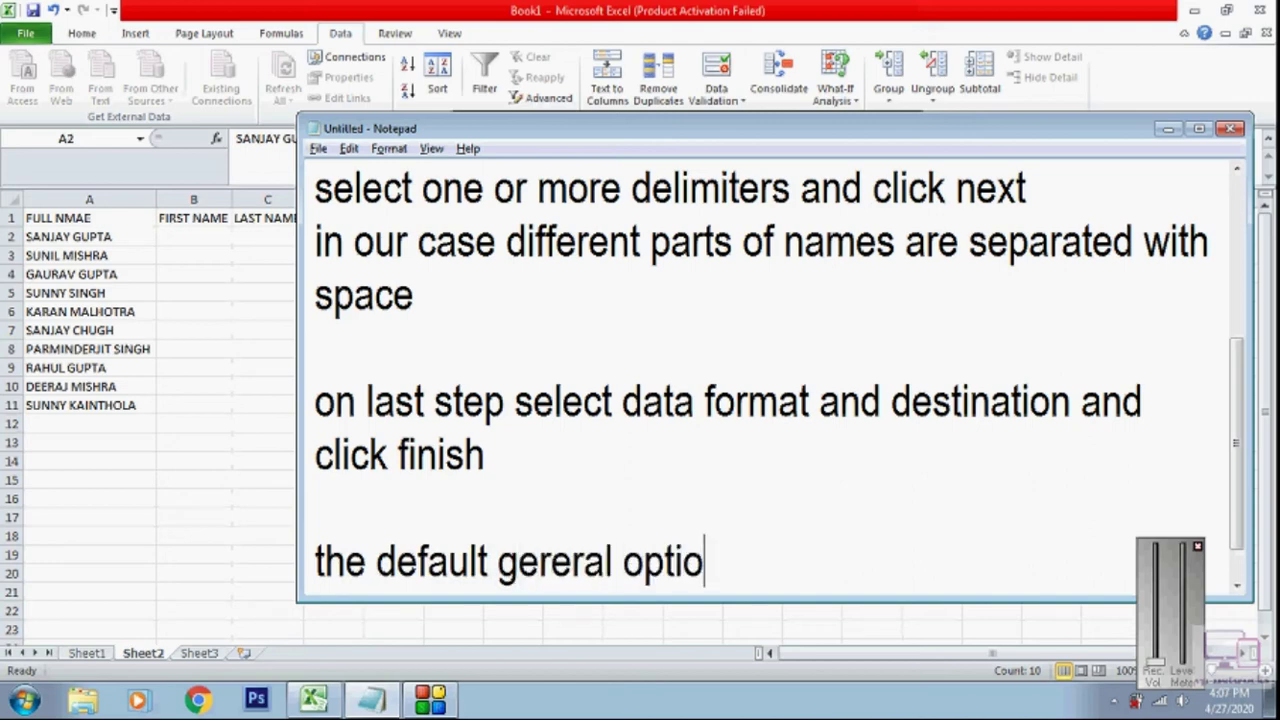
key(BackSpace)
key(BackSpace)
key(BackSpace)
key(BackSpace)
key(BackSpace)
text(format)
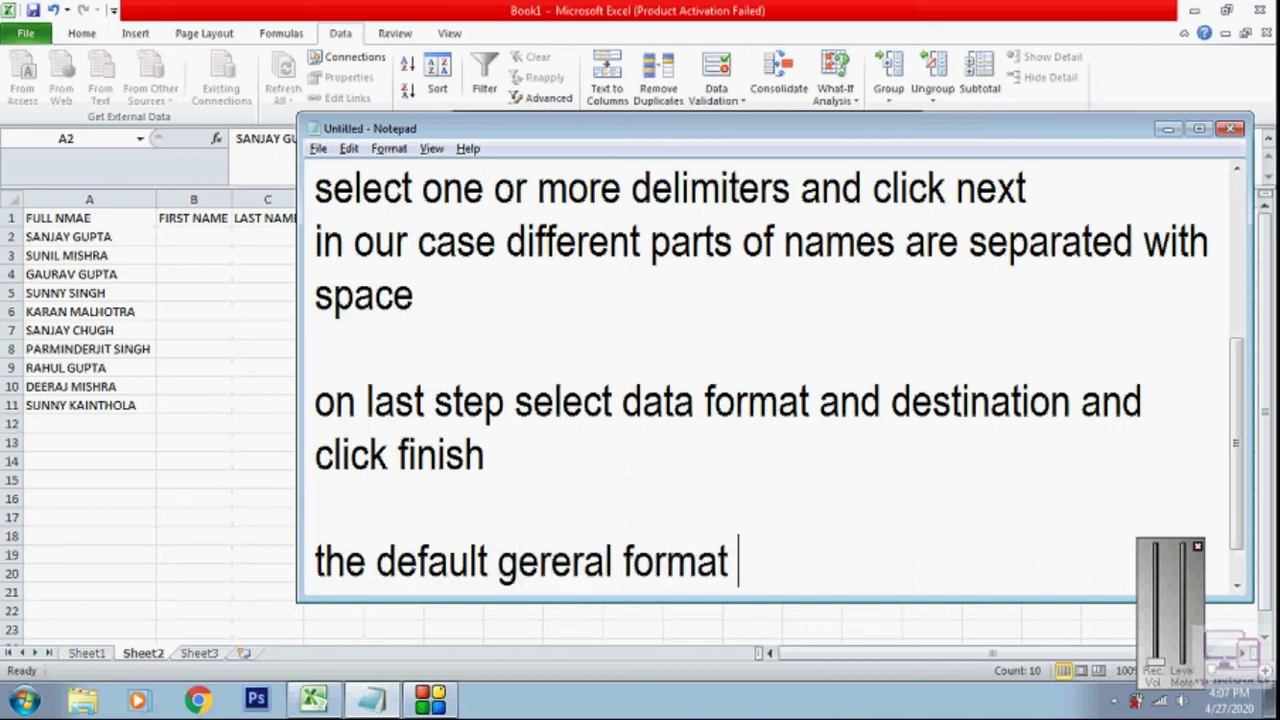
text( works nic)
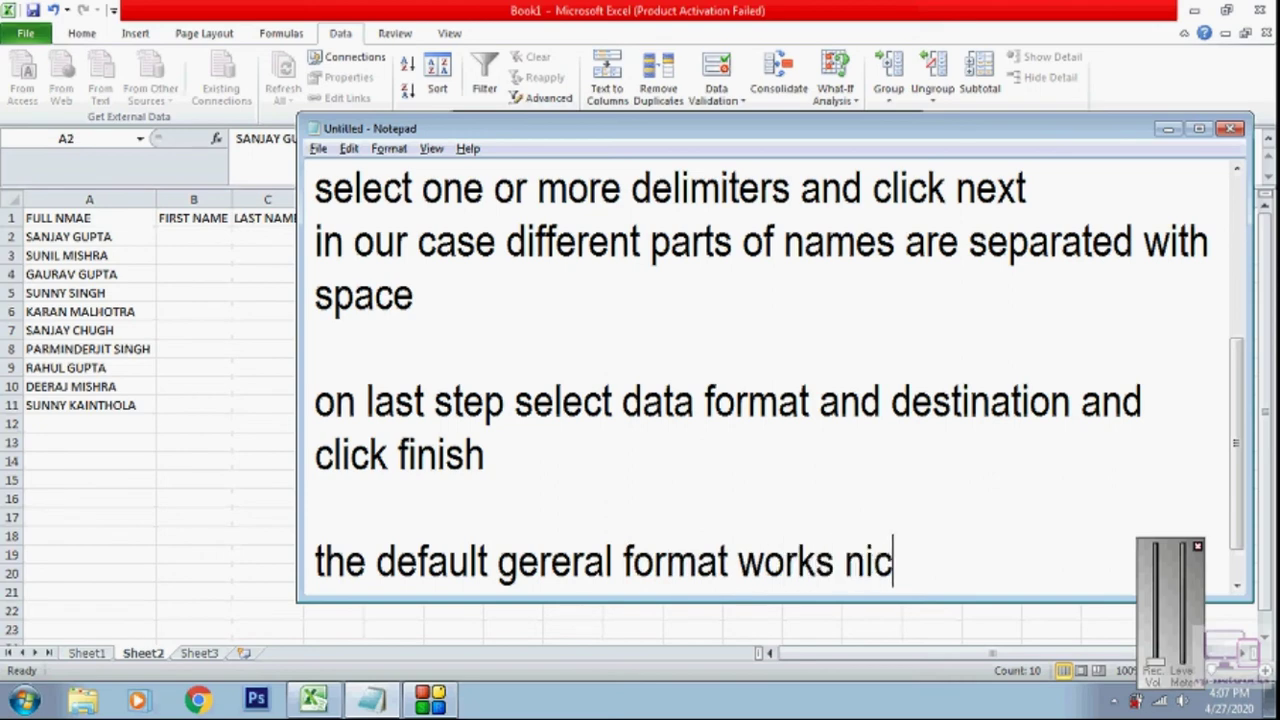
text(e)
- Keep General format, set the destination to $B$2, and finish splitting names into B2:C11
key(alt+Tab)
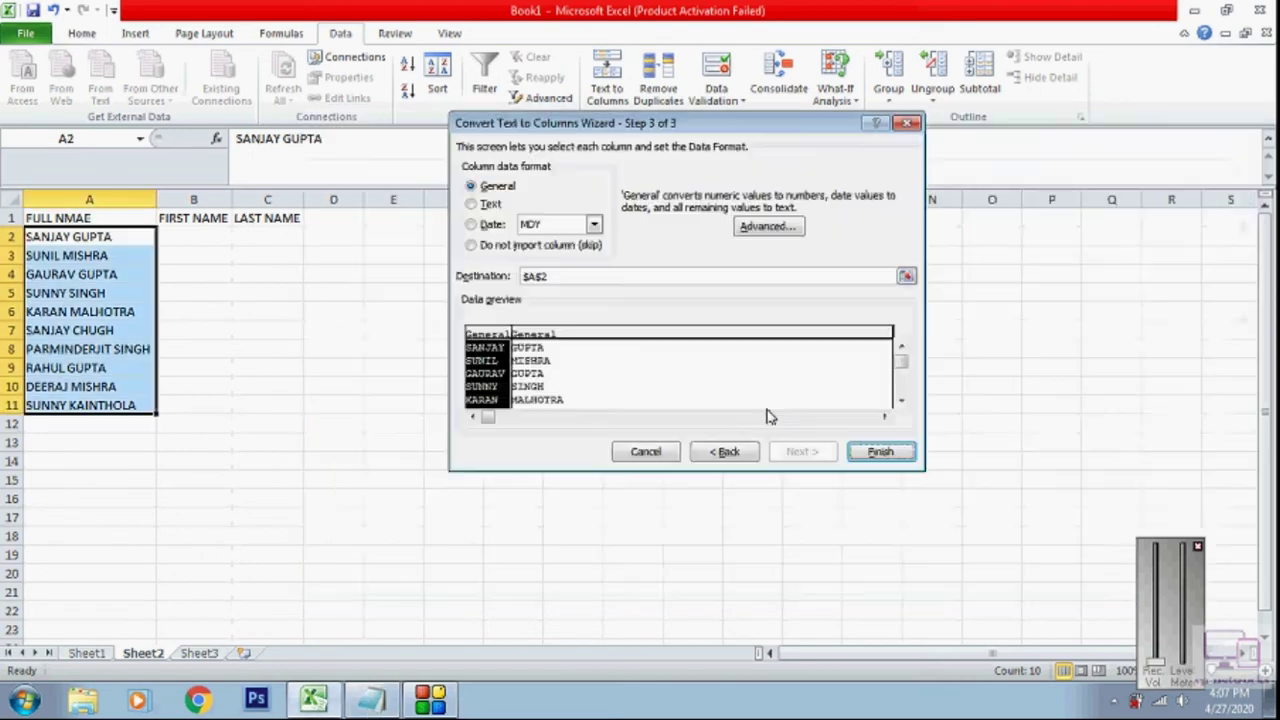
click(490, 188)
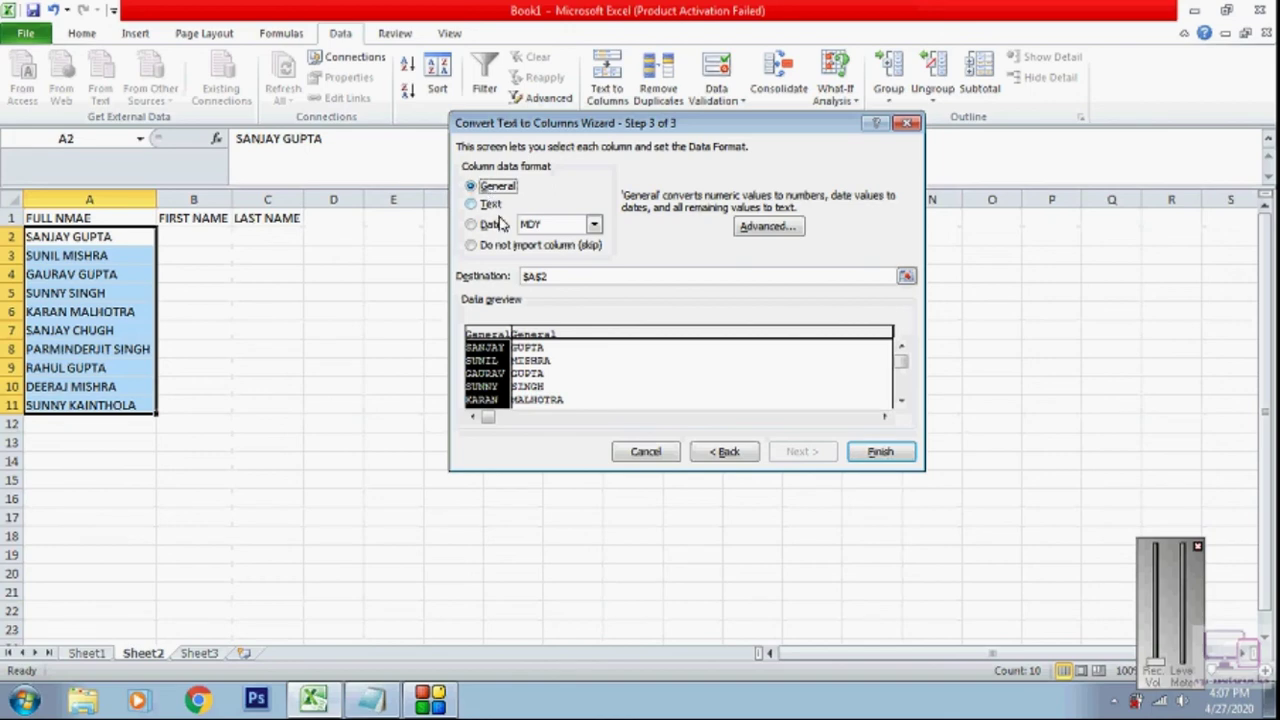
click(548, 278)
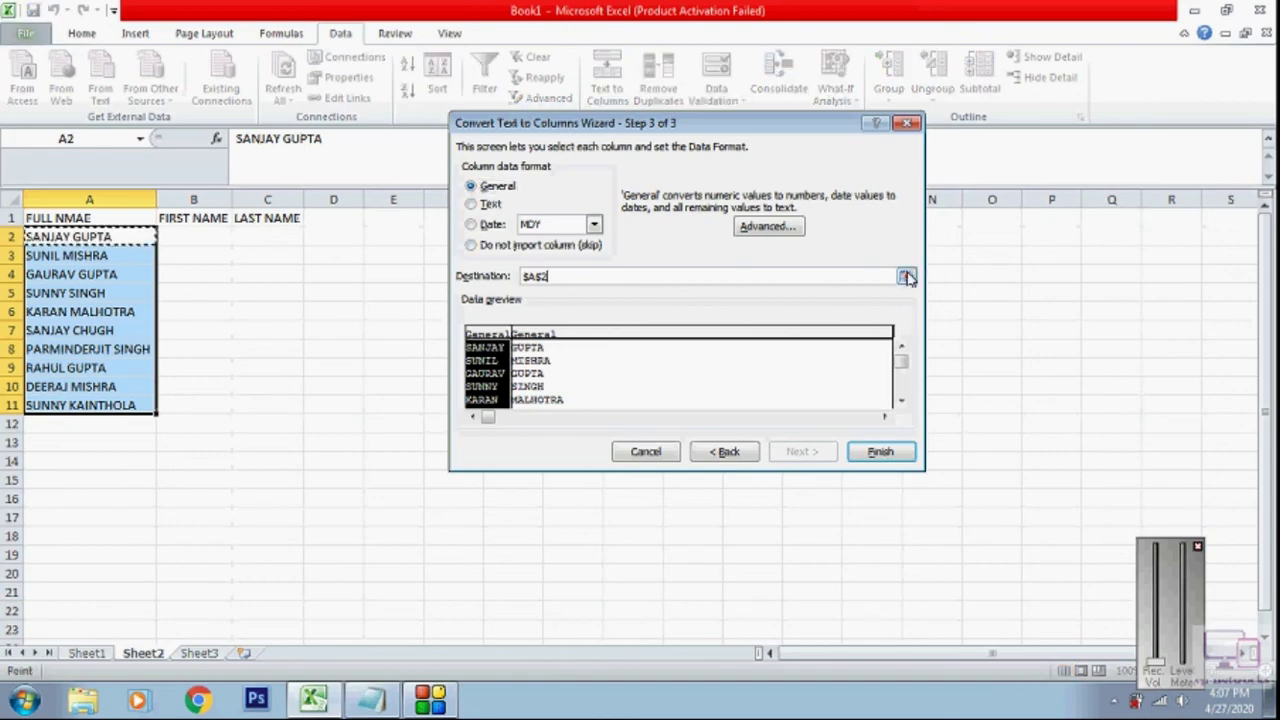
click(196, 237)
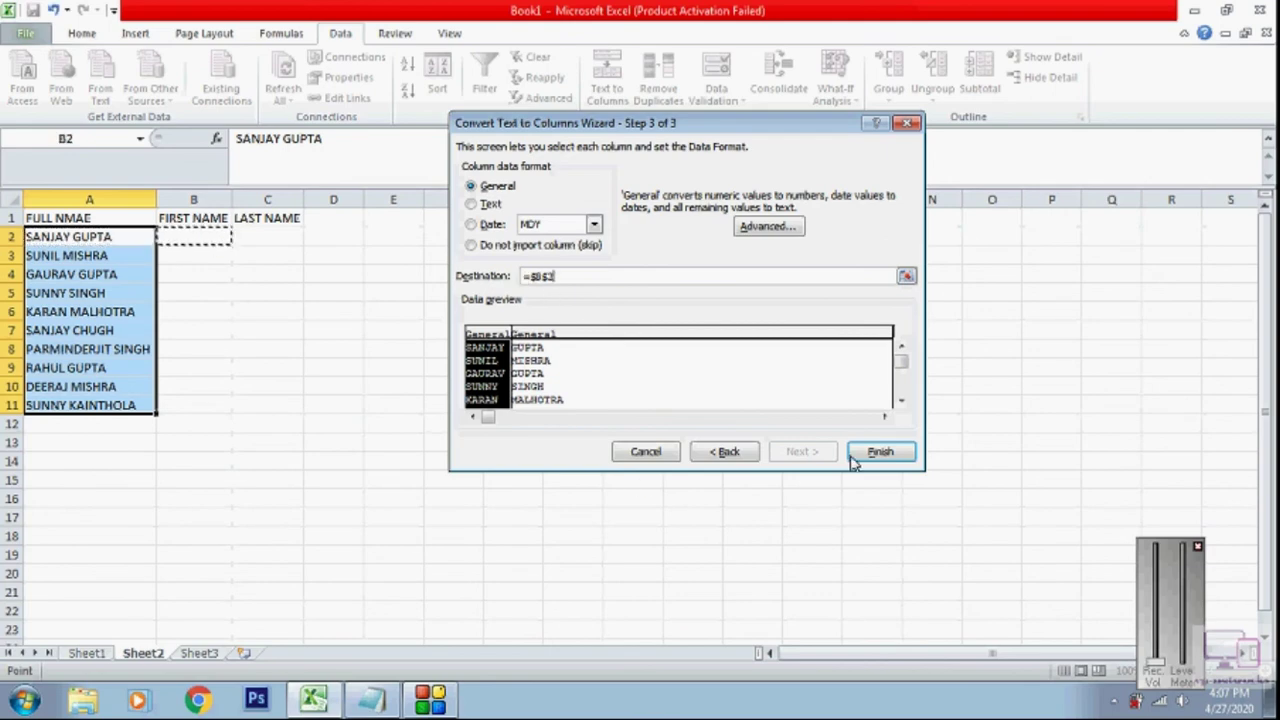
click(881, 452)
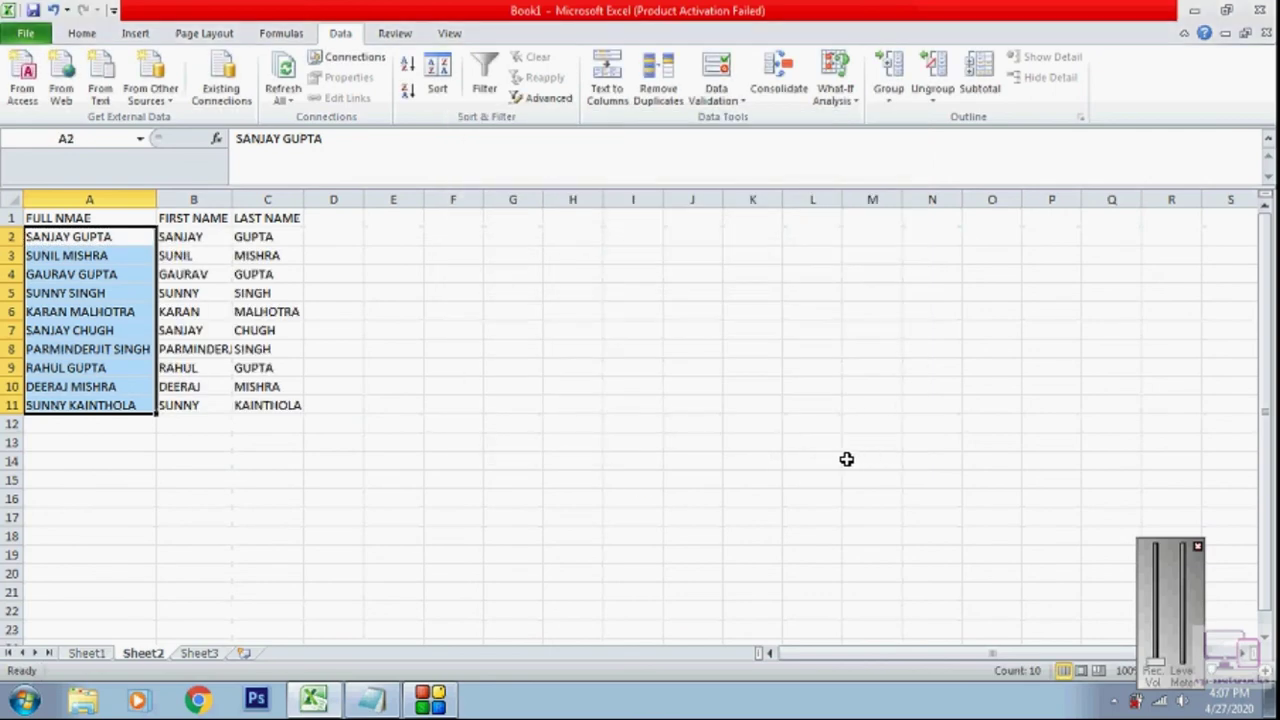
- Widen columns B and C so long names like PARMINDERJIT display in full
click(366, 335)
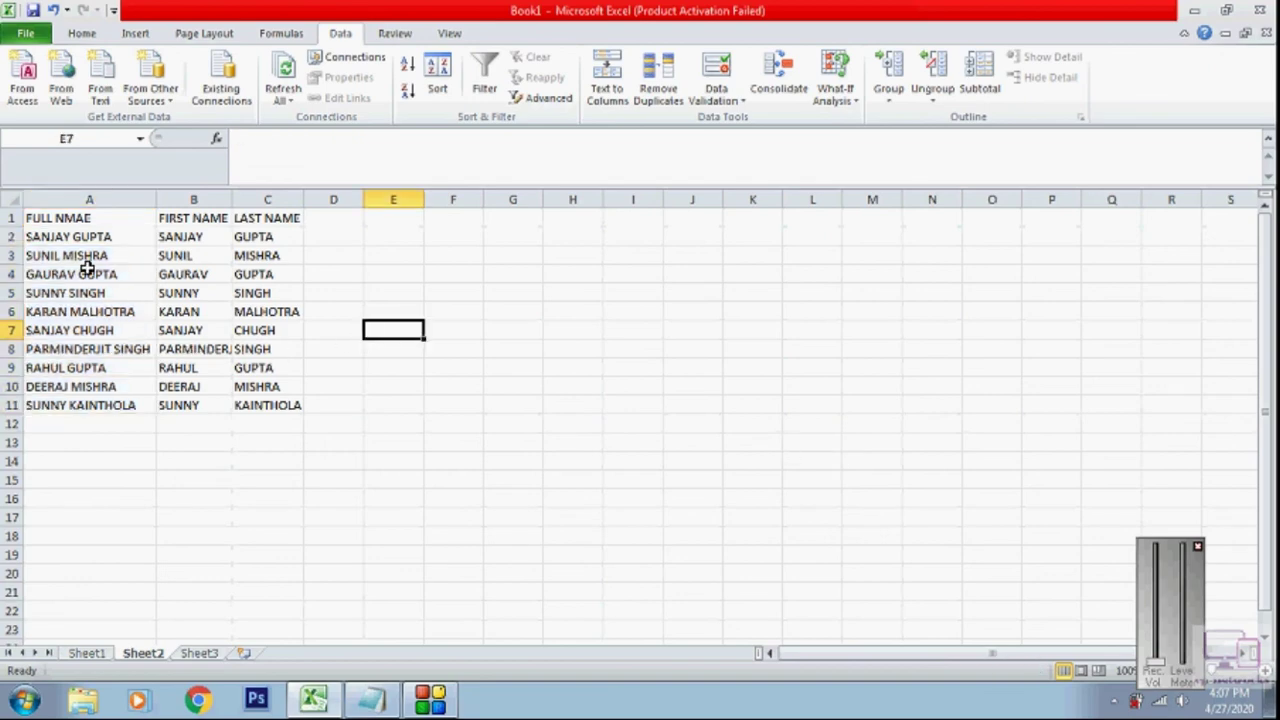
drag(231, 200, 271, 202)
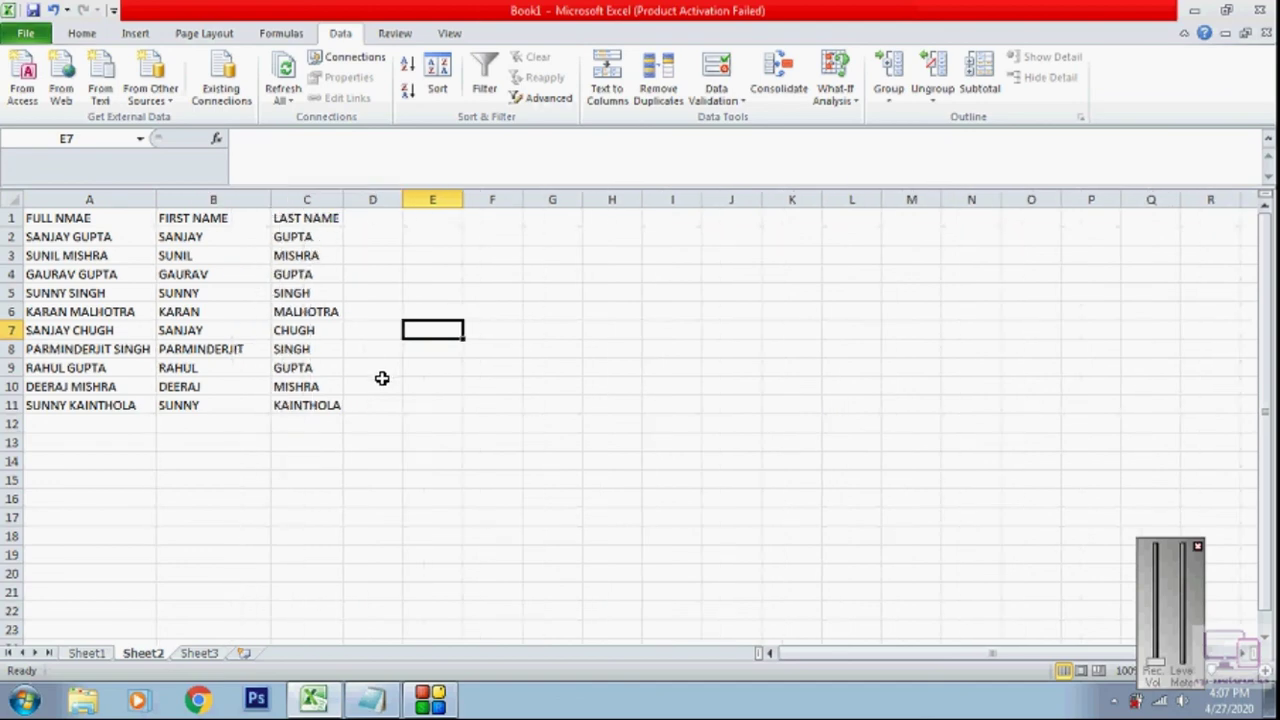
drag(344, 200, 348, 200)
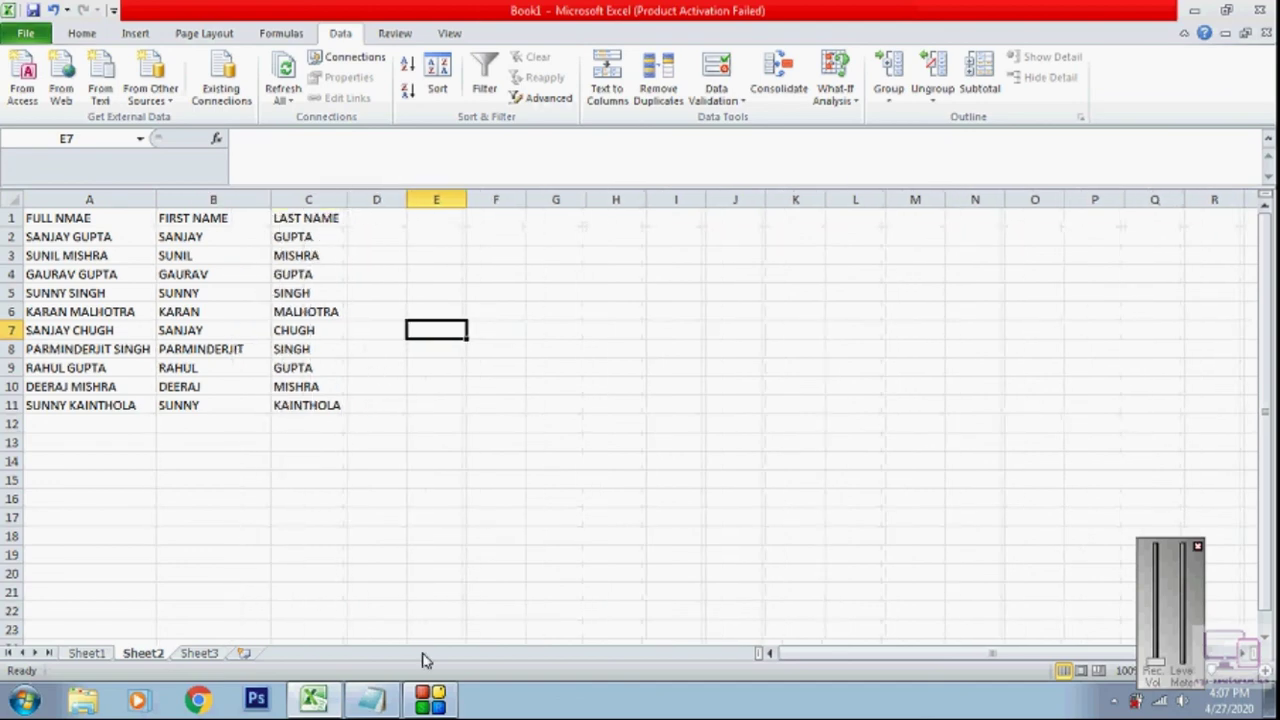